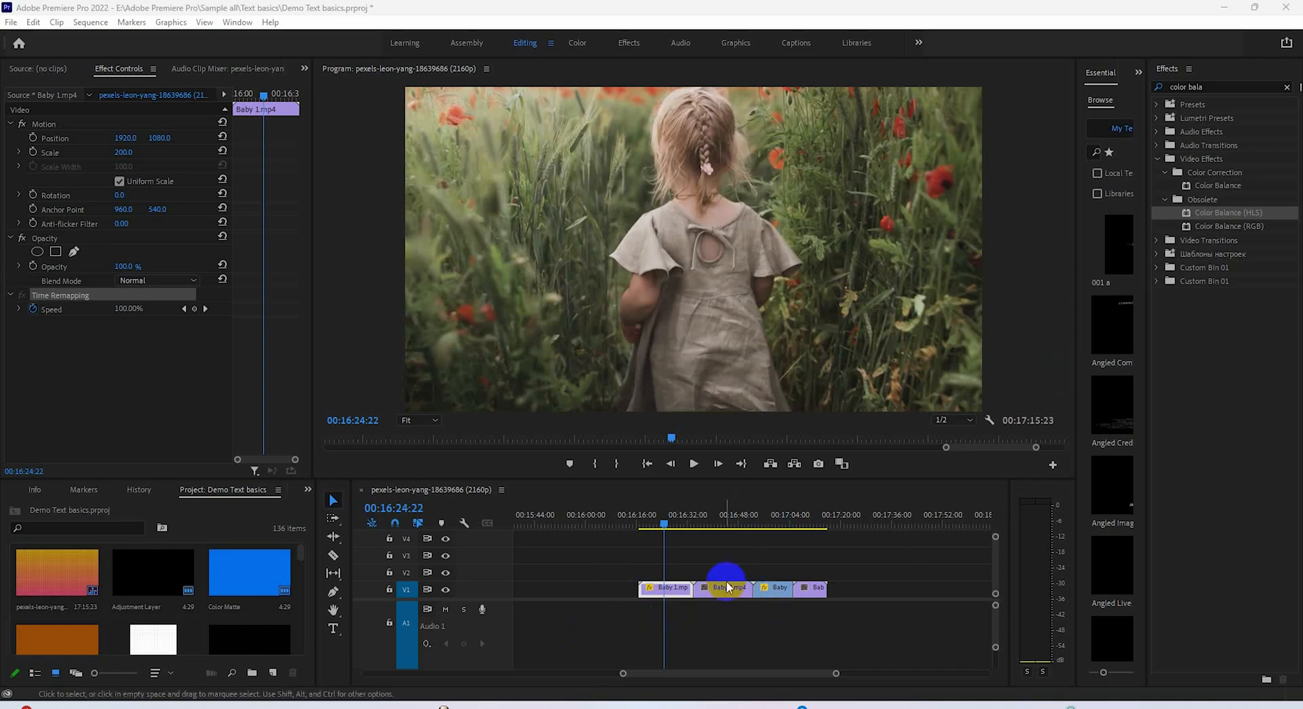
Create a new presets bin named with the creator's first name followed by "color bala"
click(812, 587)
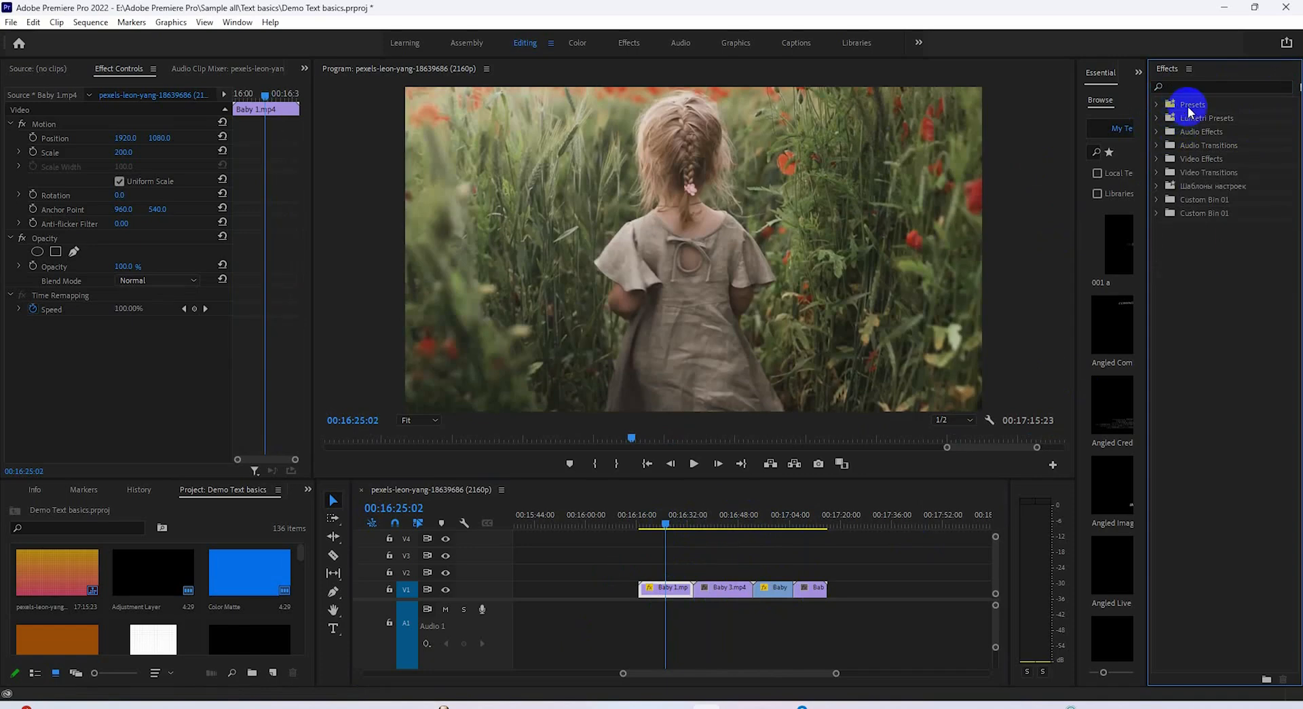
click(1156, 105)
right_click(1182, 104)
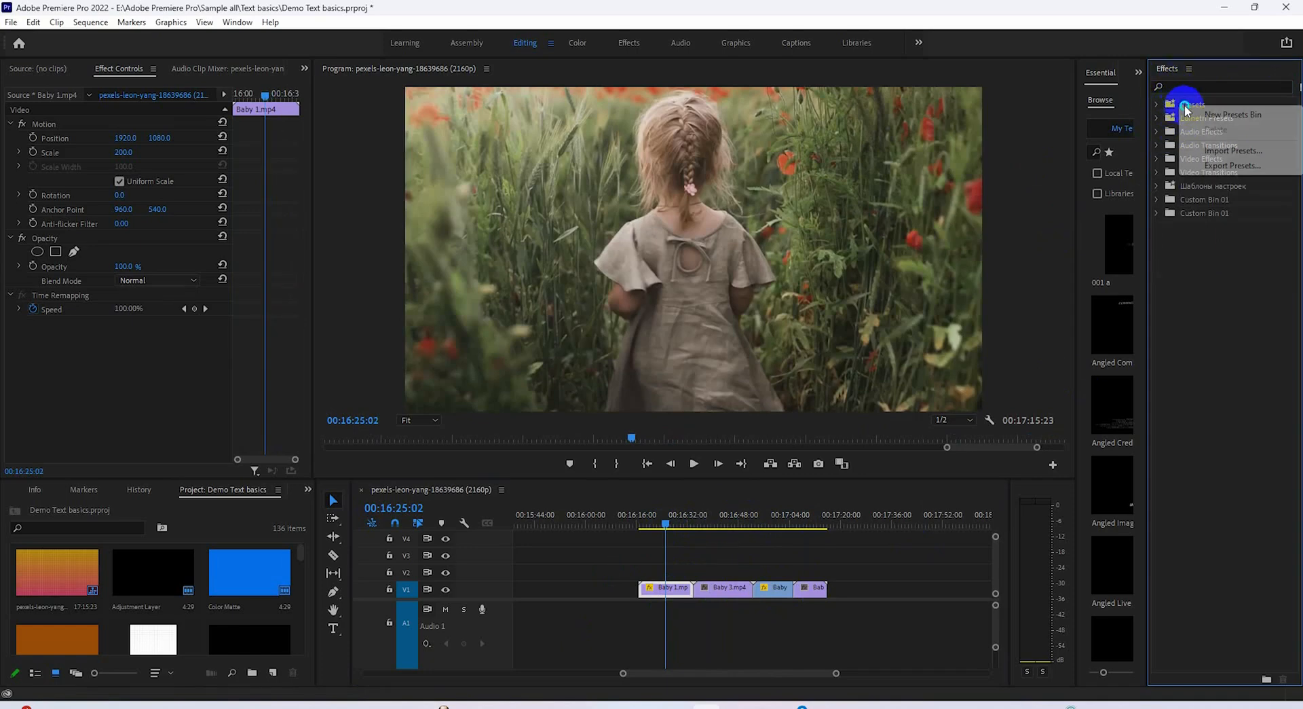
click(1234, 114)
text(nad)
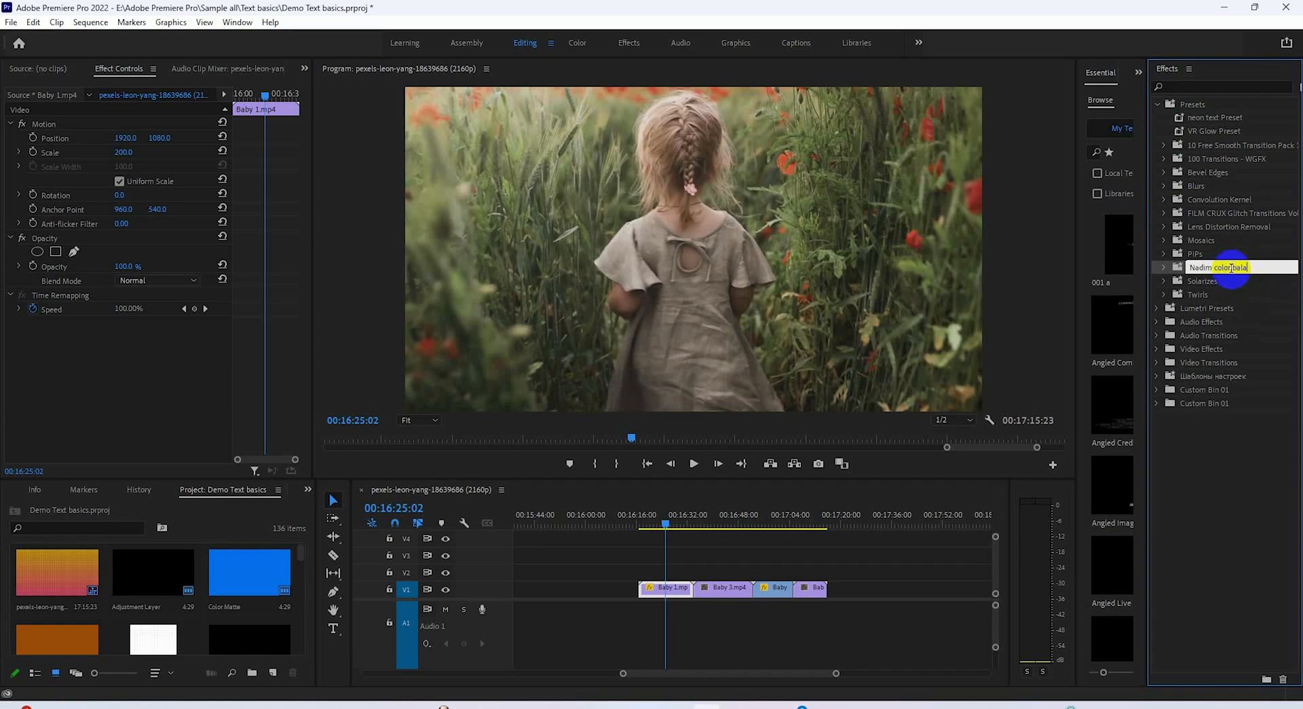
key(Return)
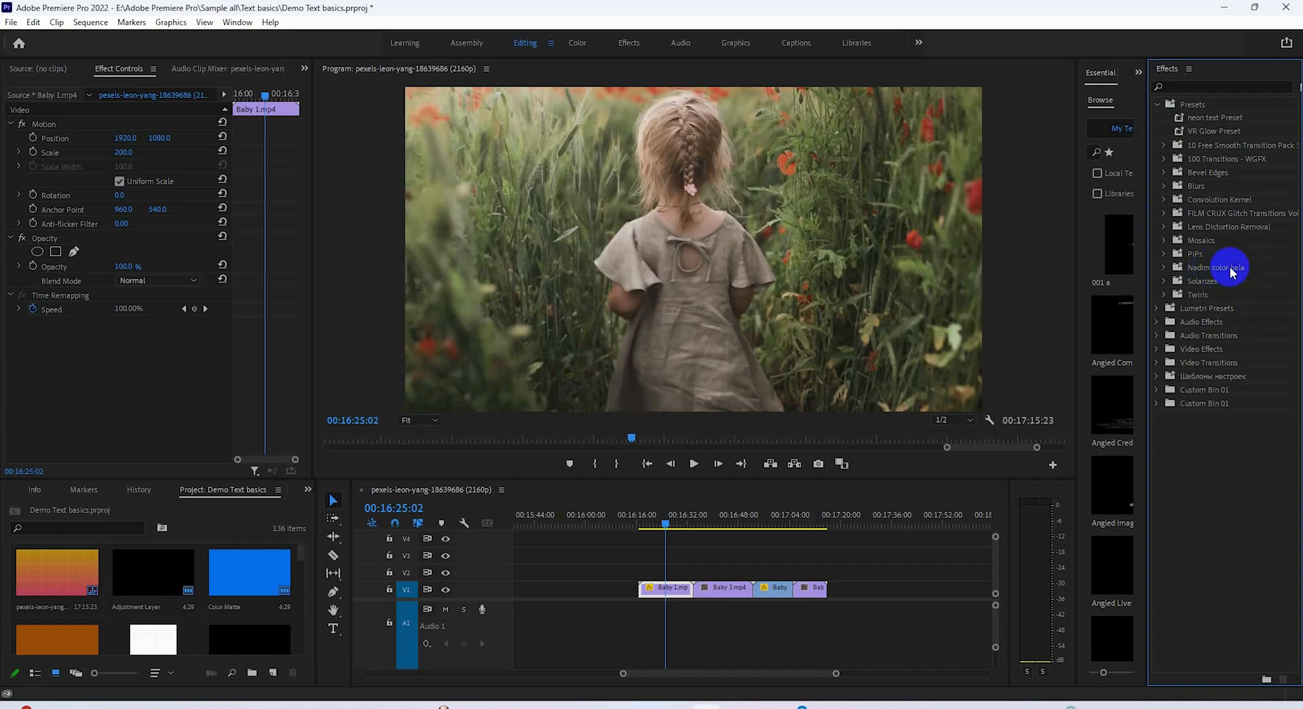
Search the effects for "color bala" and apply Color Balance (HLS) to the Baby 1.mp4 clip
click(1201, 88)
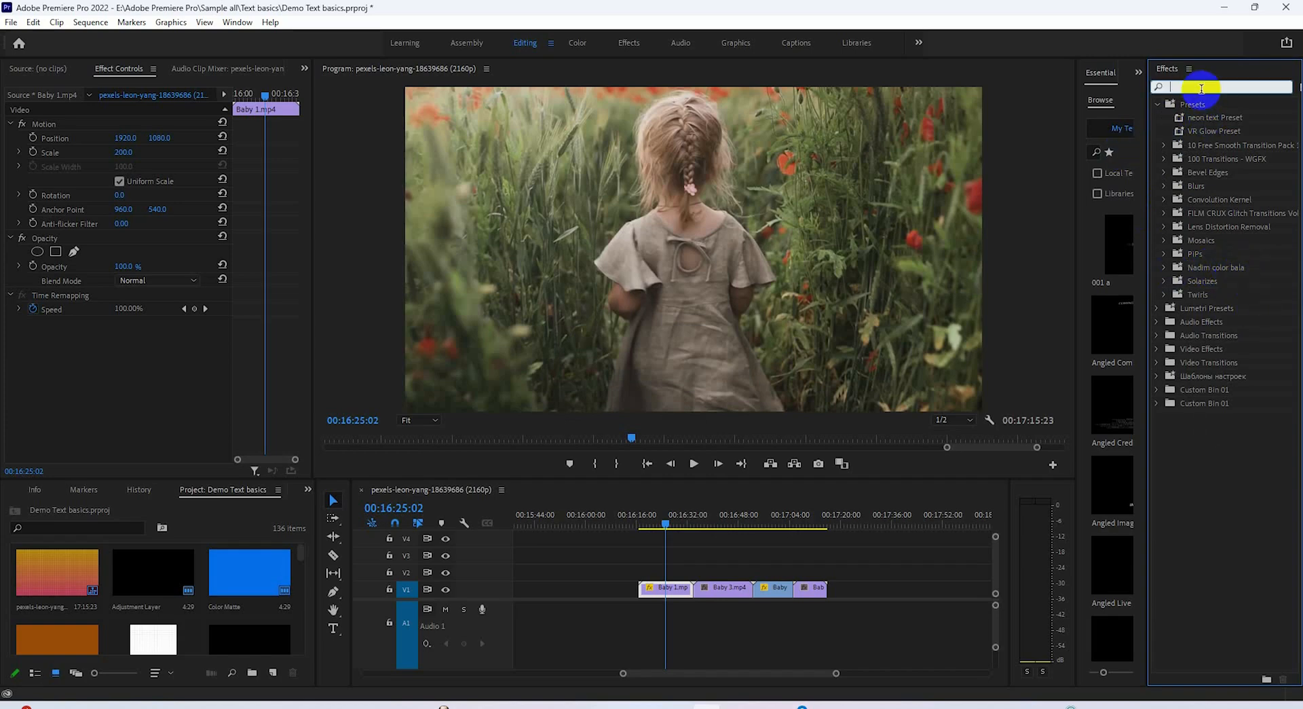
text(color bala)
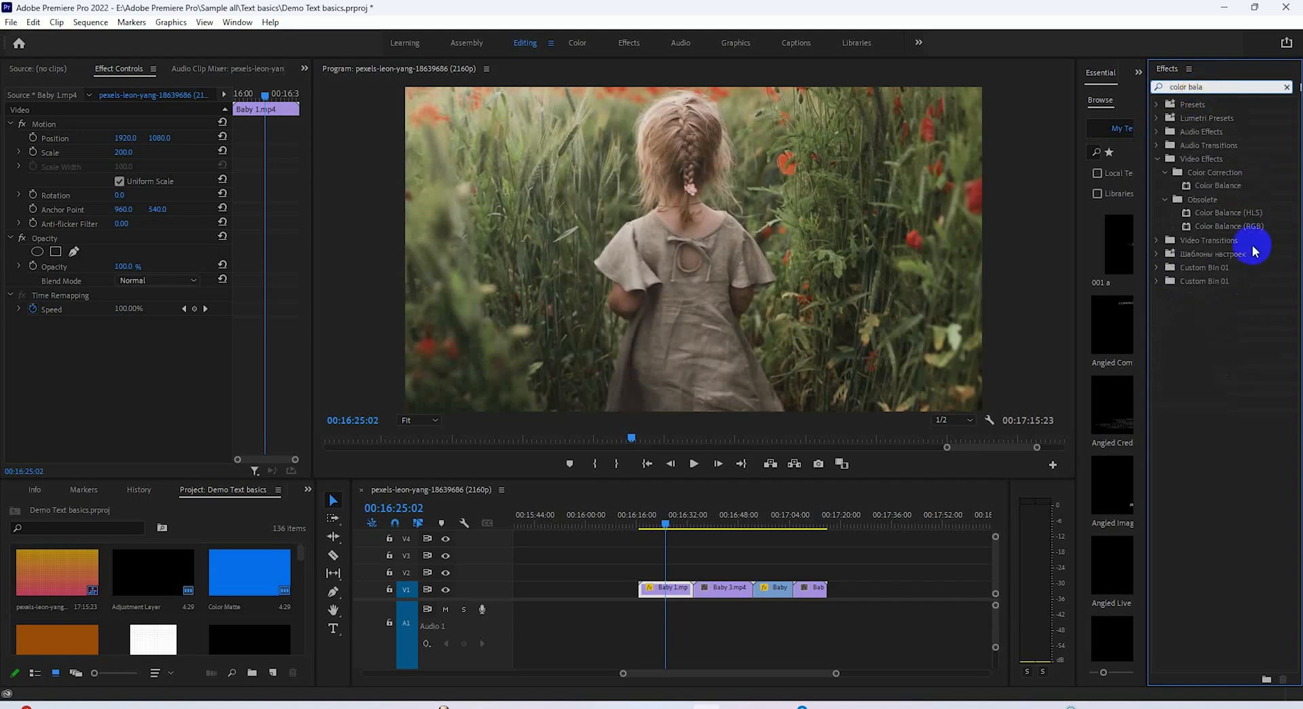
drag(1222, 212, 667, 595)
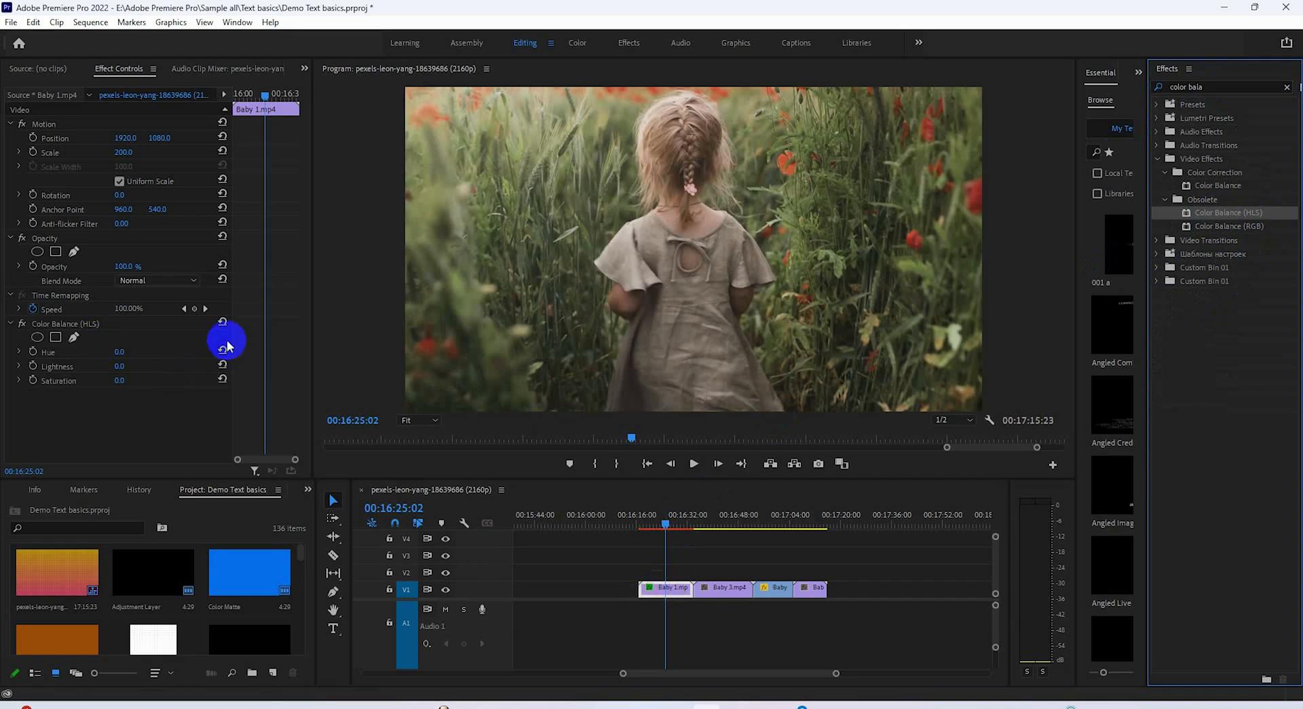
Turn on Hue keyframing at the start of Baby 1.mp4 and set Hue to 13x186.0 at 00:16:25:09
click(33, 352)
mouse_move(265, 97)
mouse_down()
mouse_move(233, 97)
mouse_move(266, 112)
mouse_up()
drag(120, 352, 239, 393)
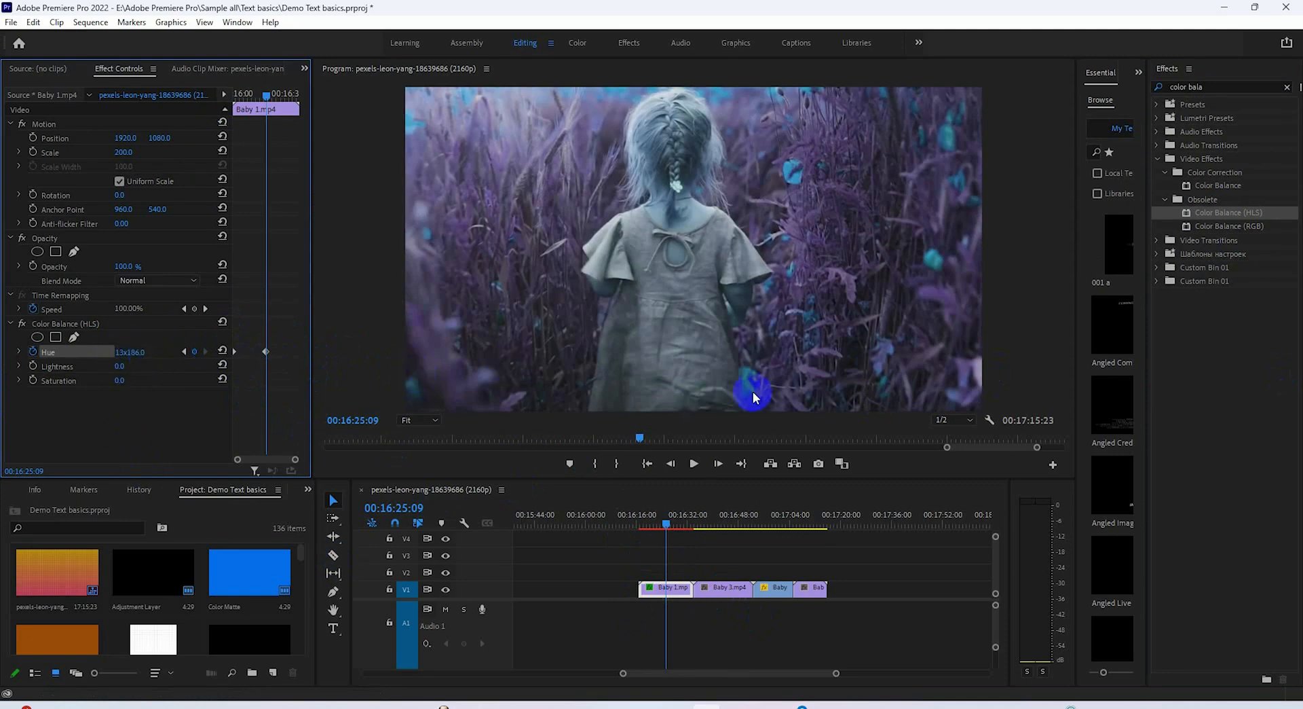
Reset Hue to its default on the last frame of Baby 1.mp4 and preview the animation from the clip's start
key(Down)
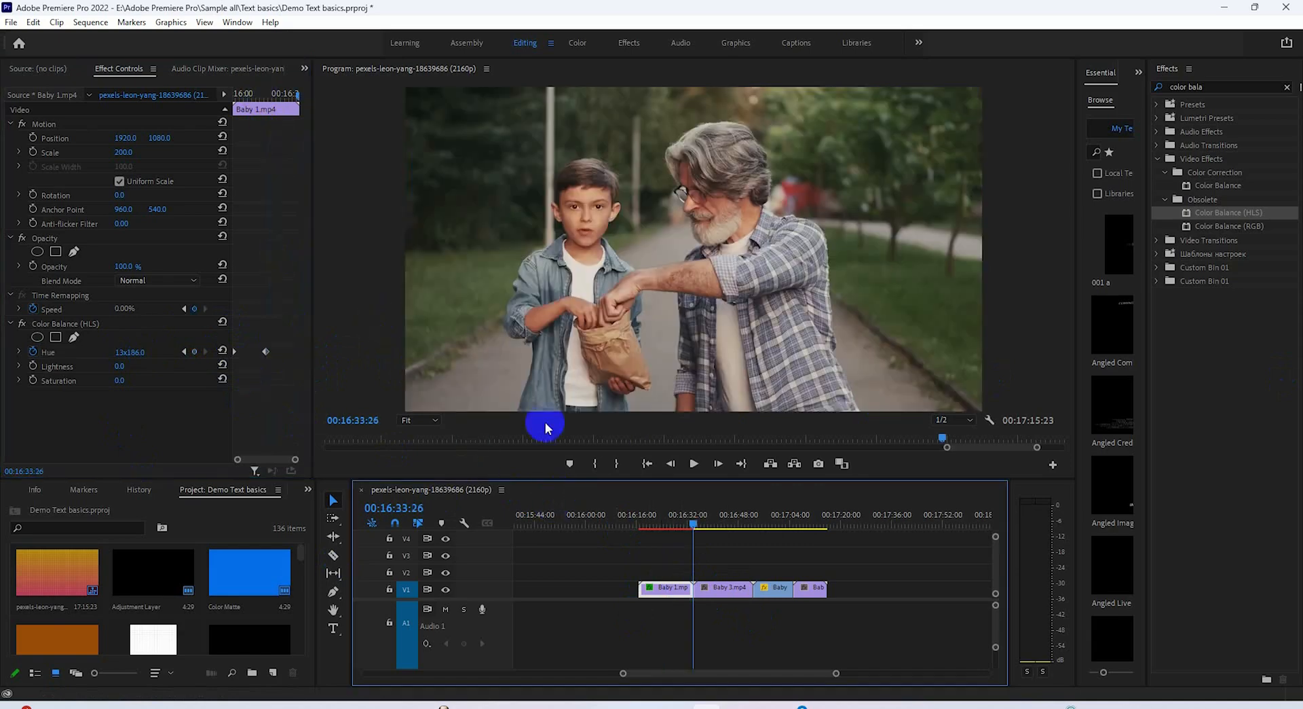
click(669, 464)
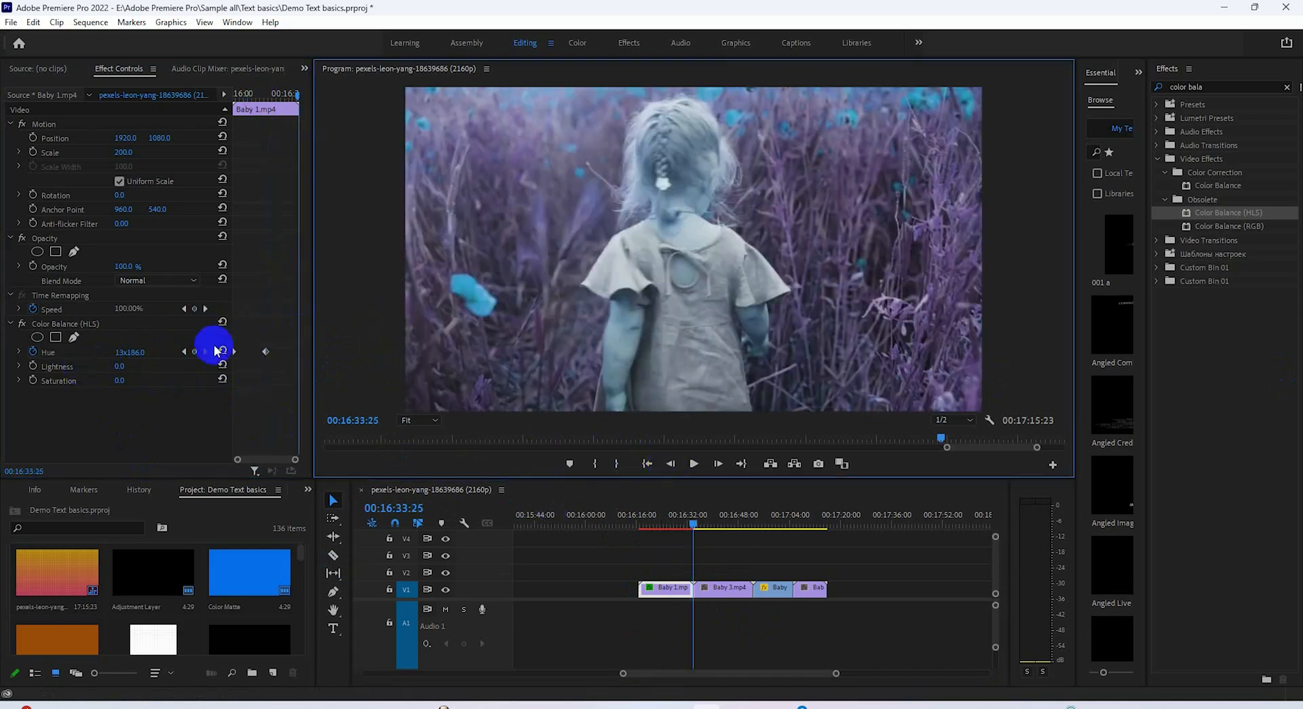
click(224, 351)
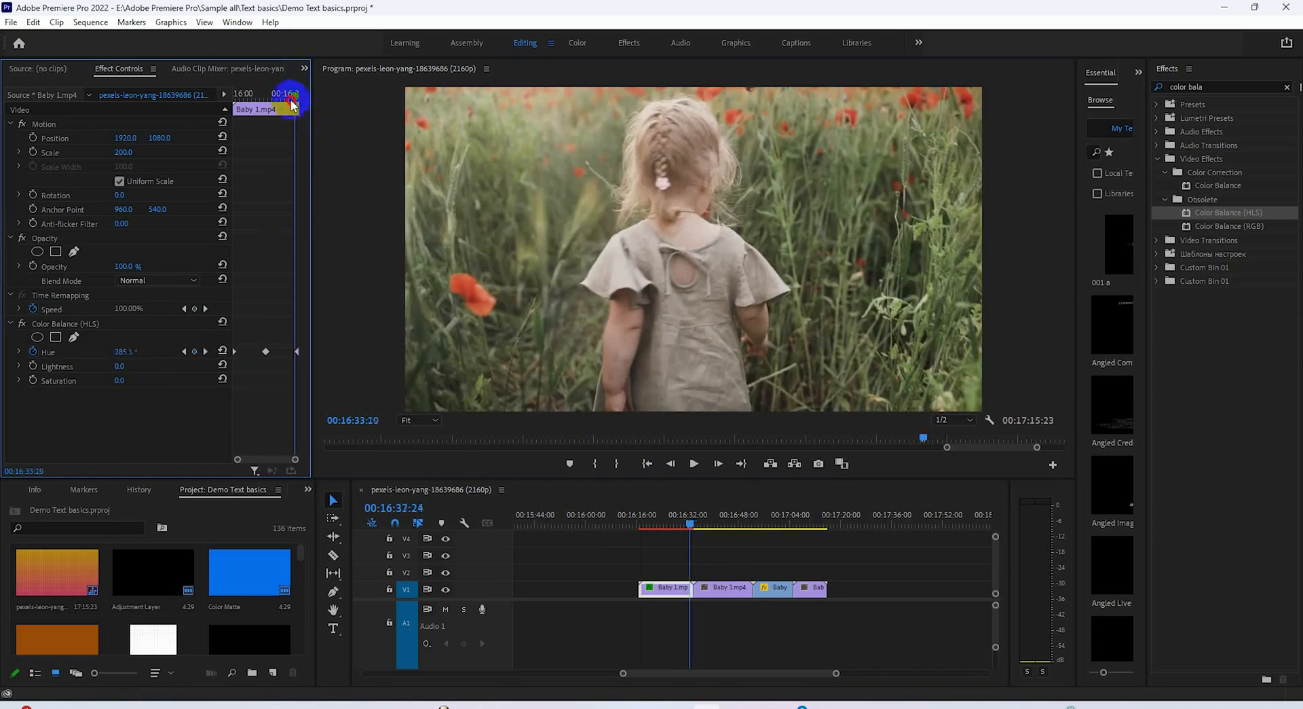
drag(293, 98, 183, 209)
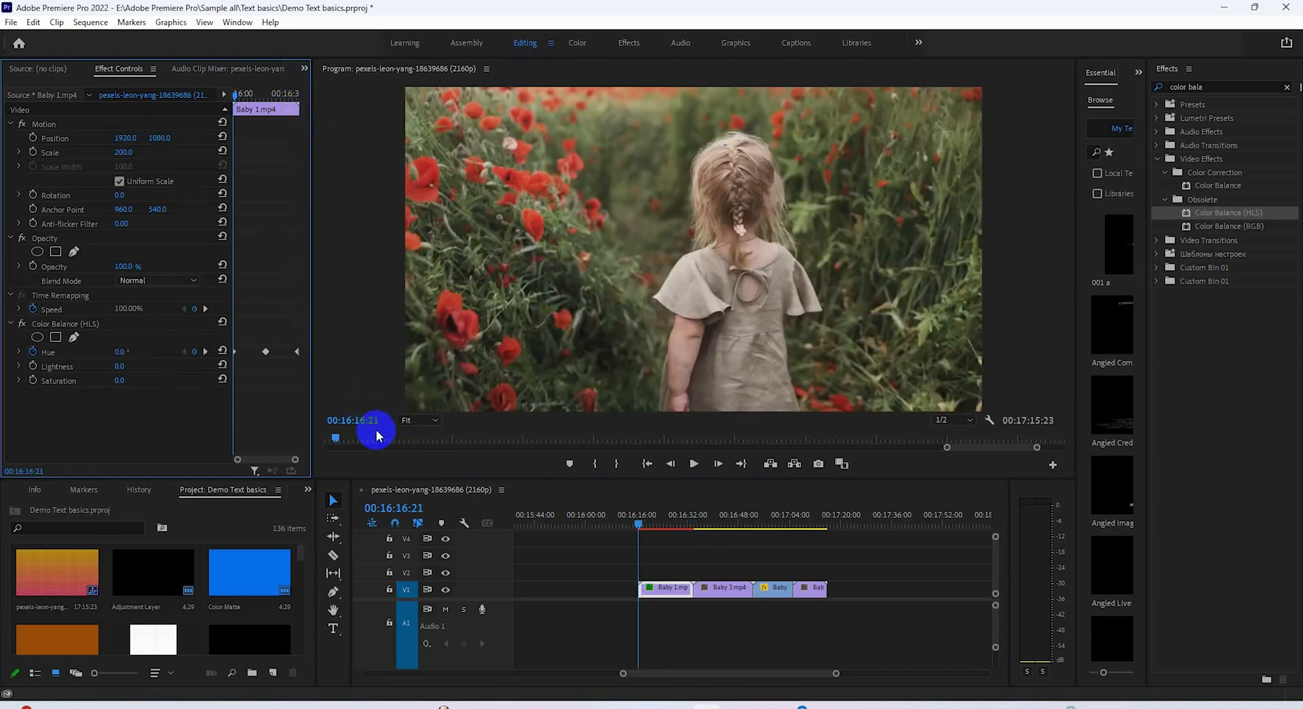
key(space)
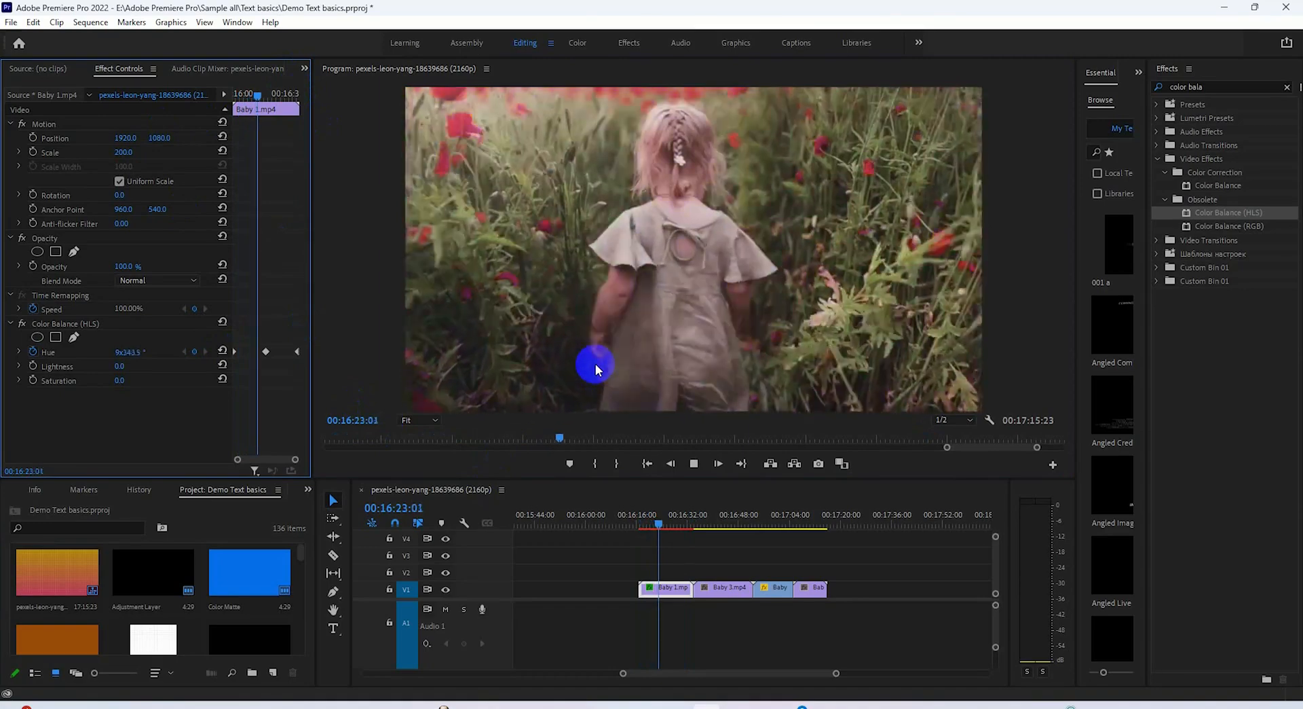
key(space)
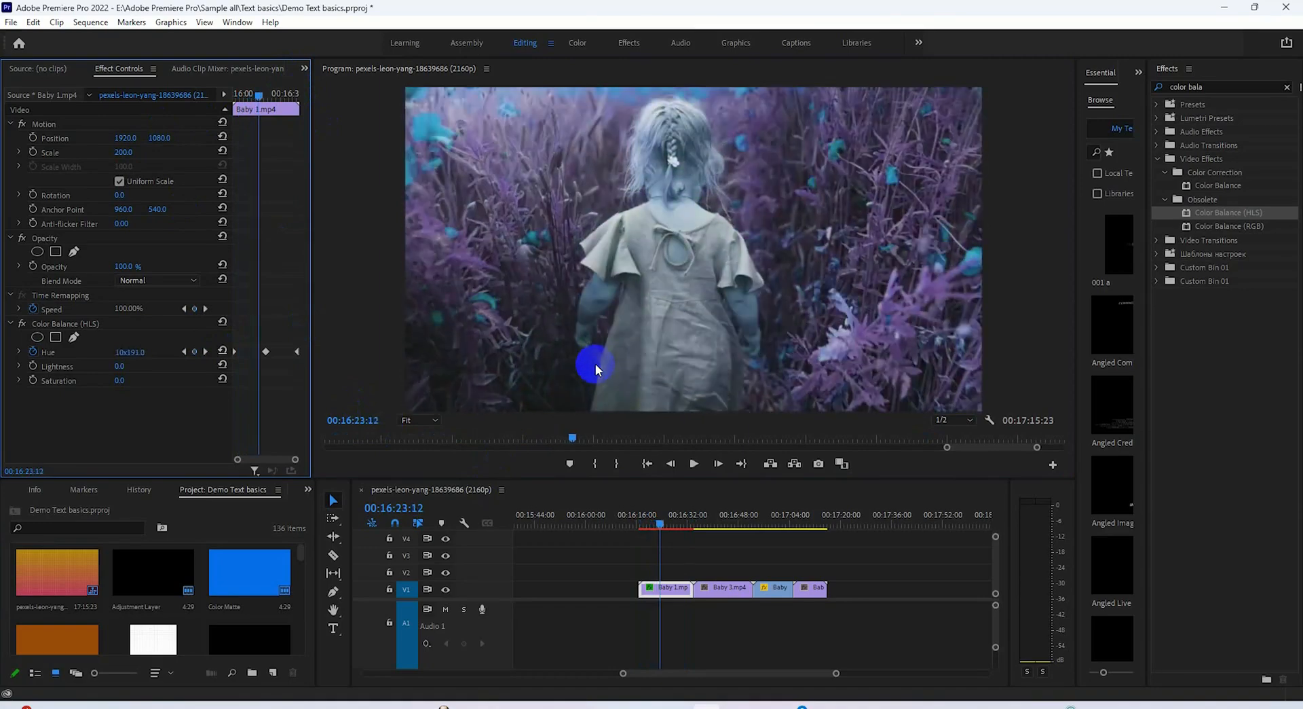
Save the animated Color Balance (HLS) effect as "Color Balance (HLS) Preset" with the Scale type
right_click(71, 323)
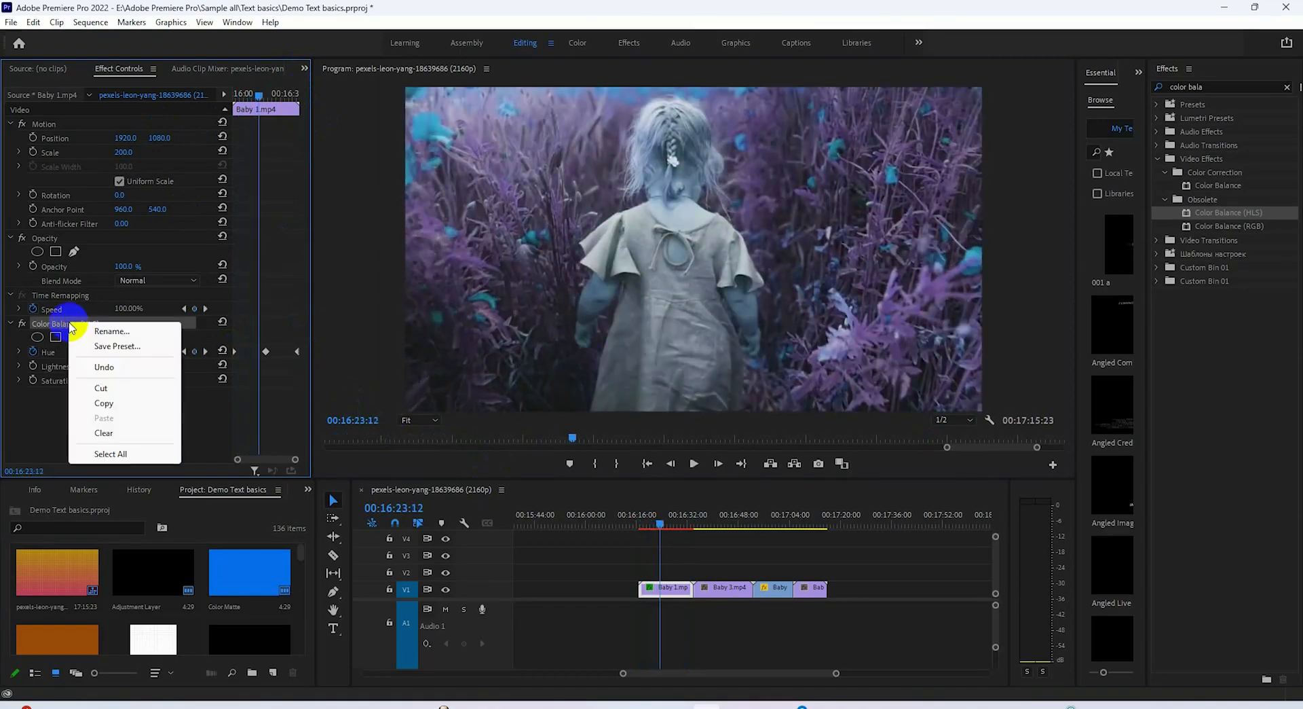
click(114, 346)
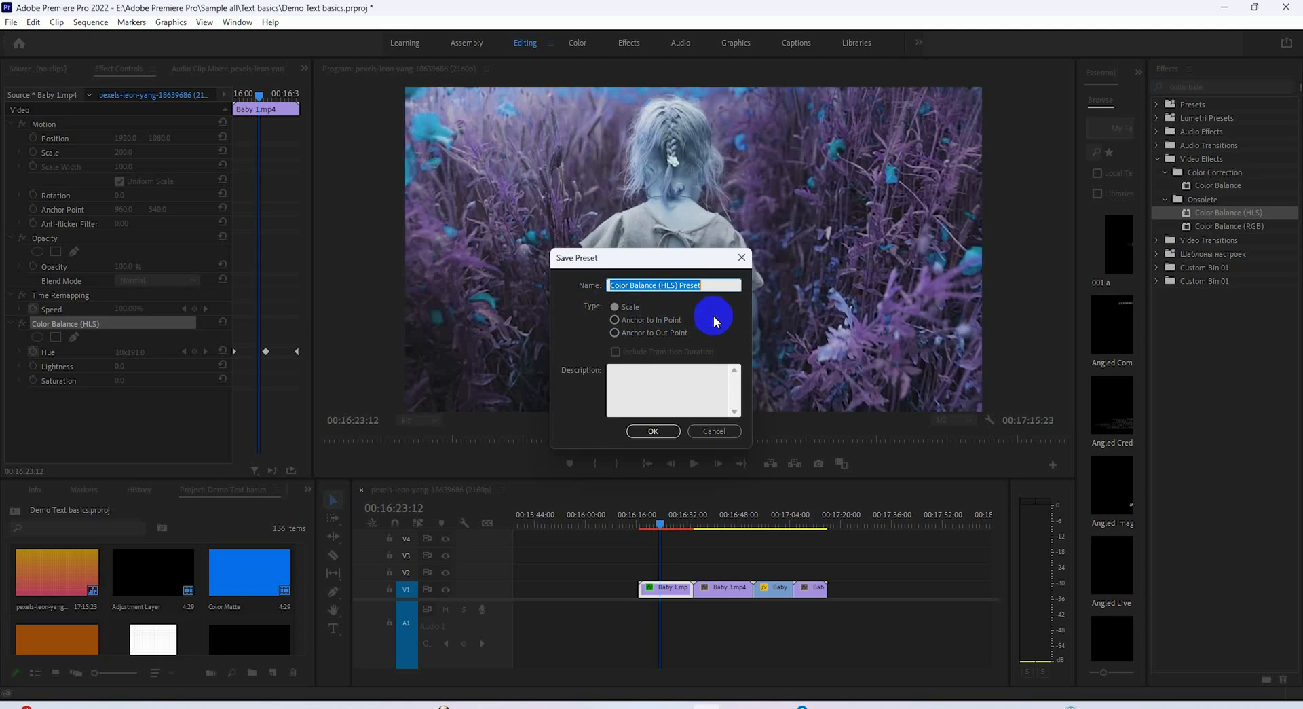
key(space)
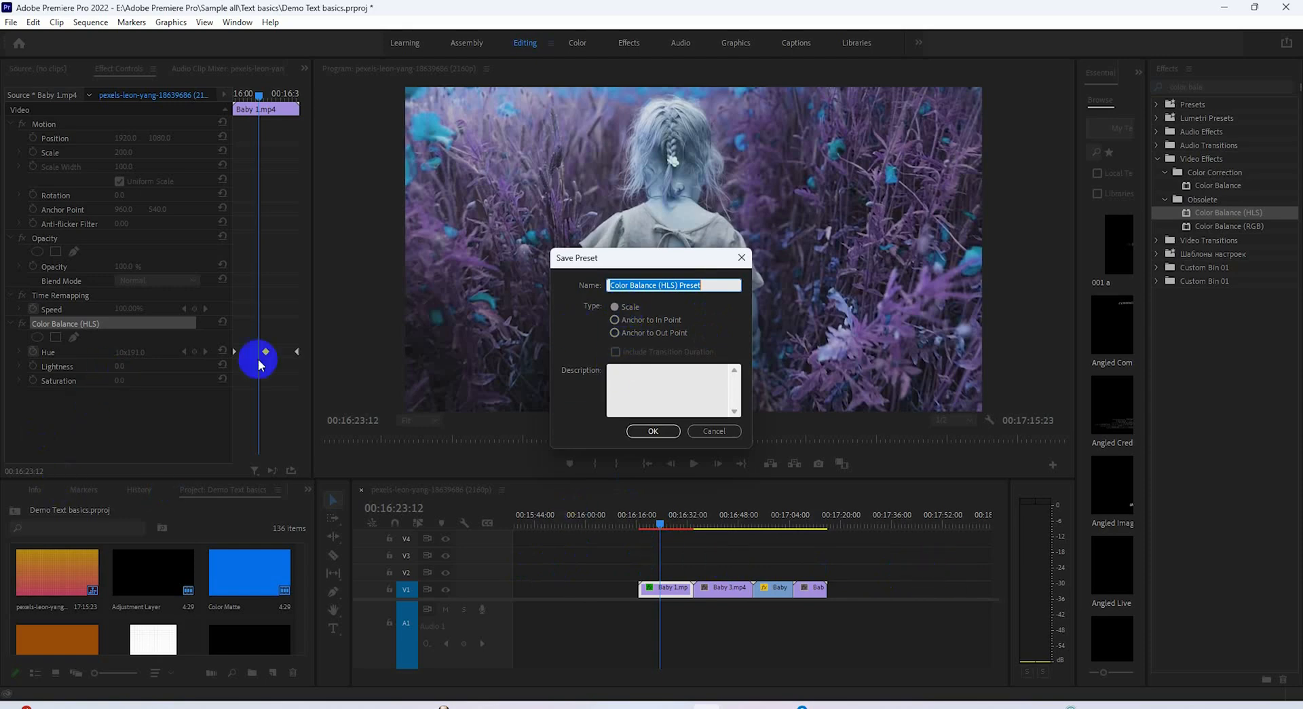
click(657, 380)
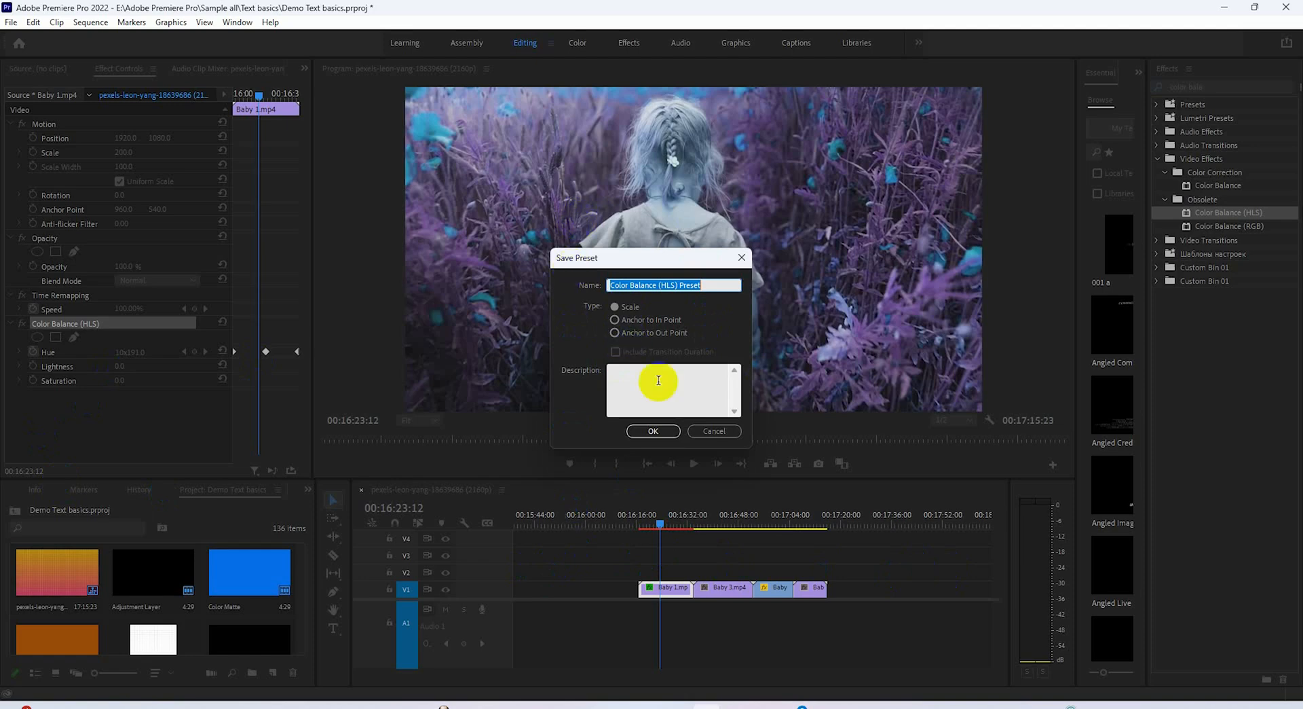
click(615, 320)
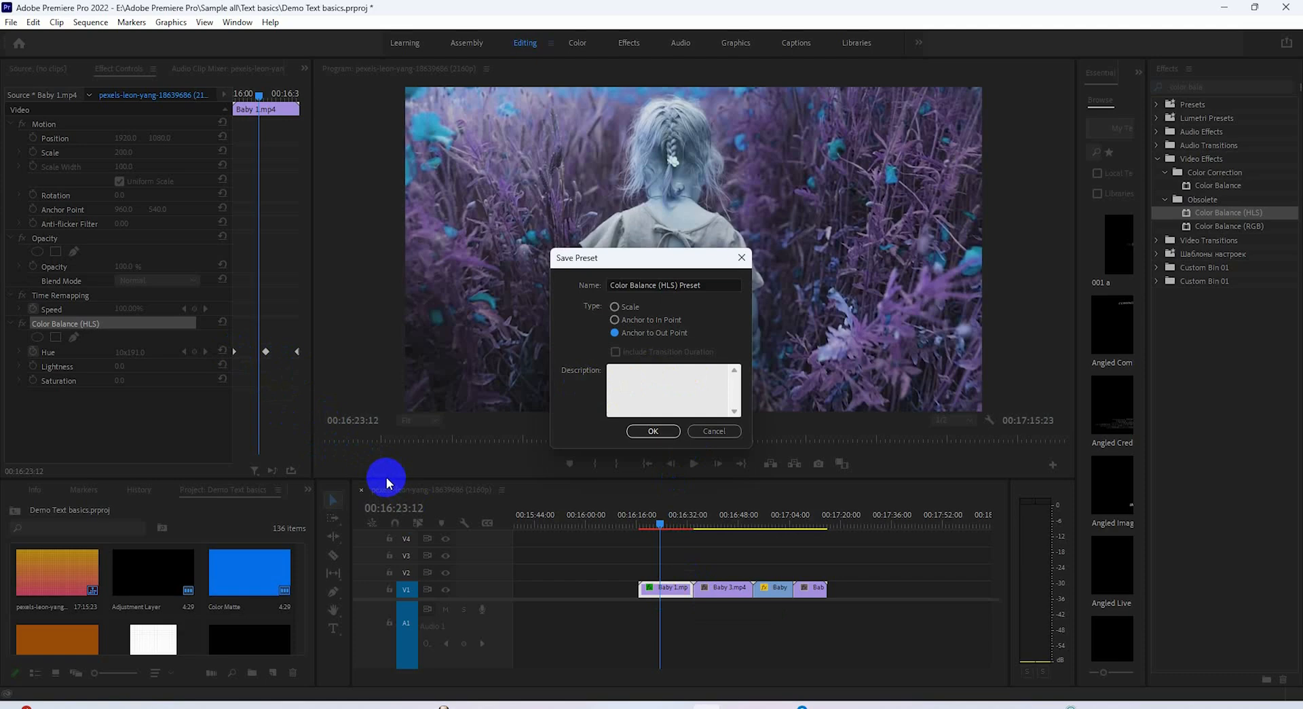
click(615, 307)
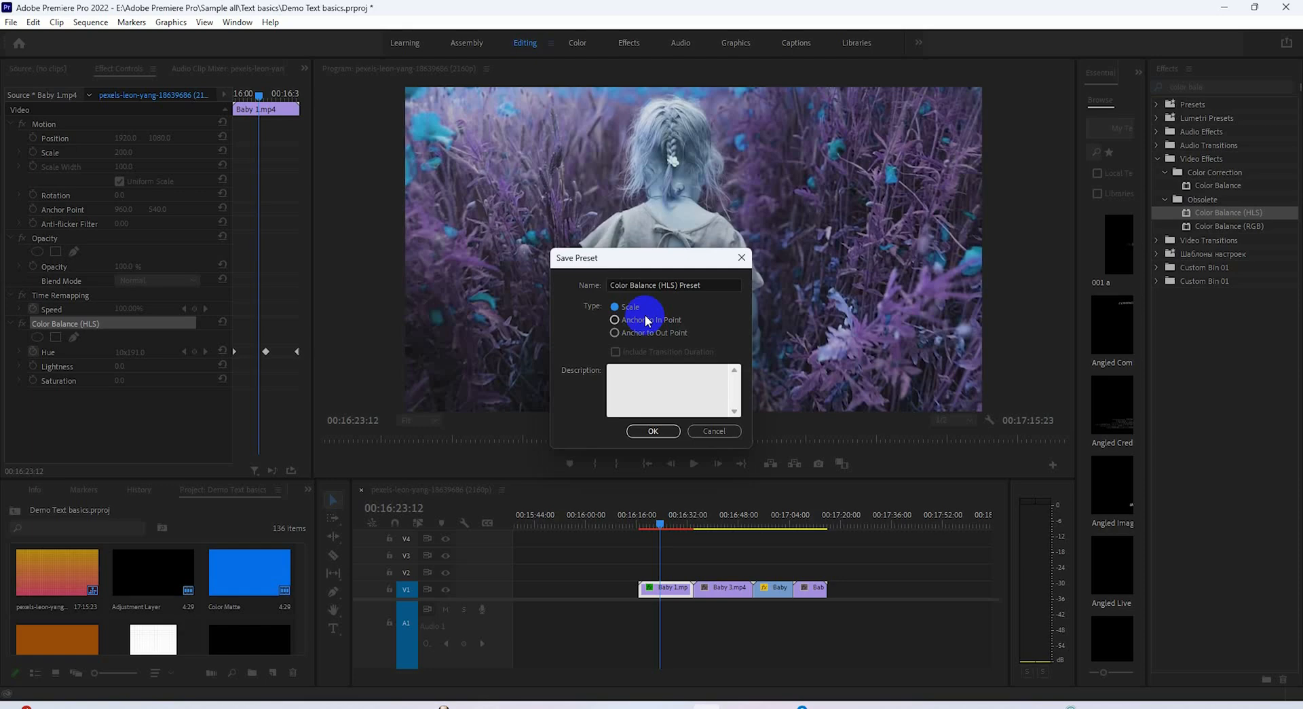
click(653, 431)
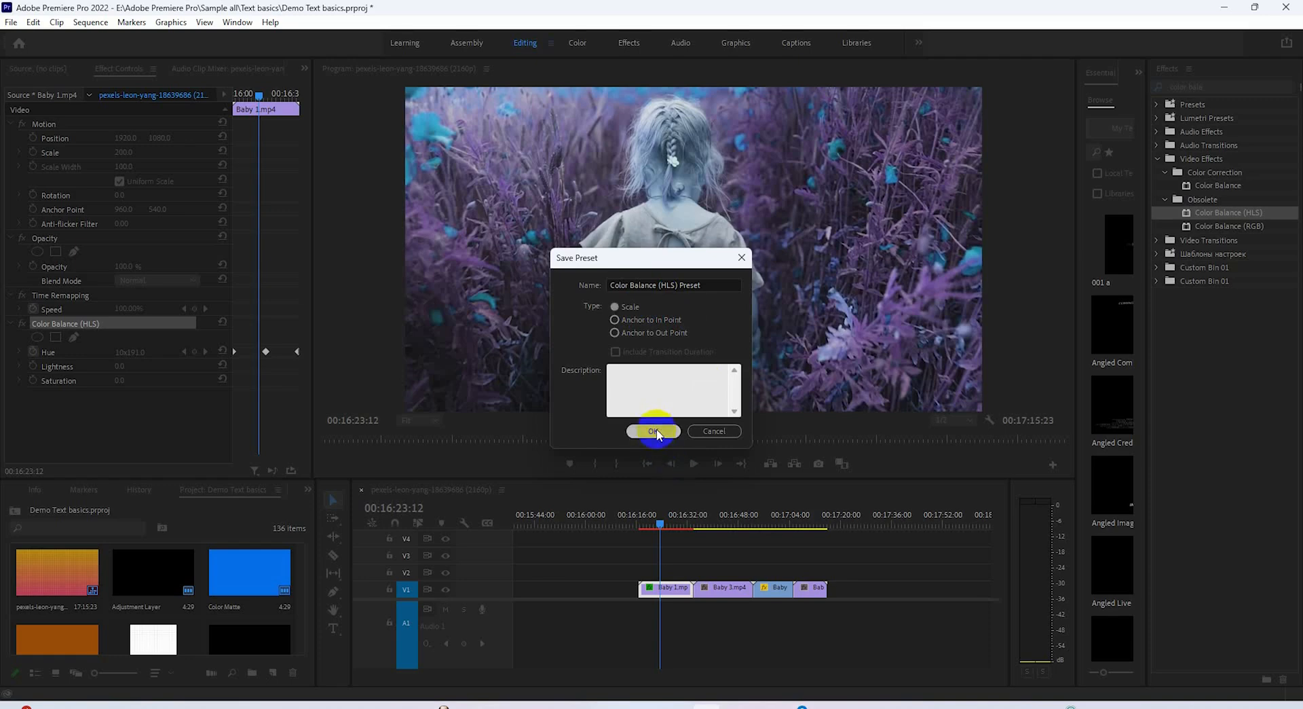
Move Color Balance (HLS) Preset into the custom color balance presets bin and expand that bin
click(1158, 105)
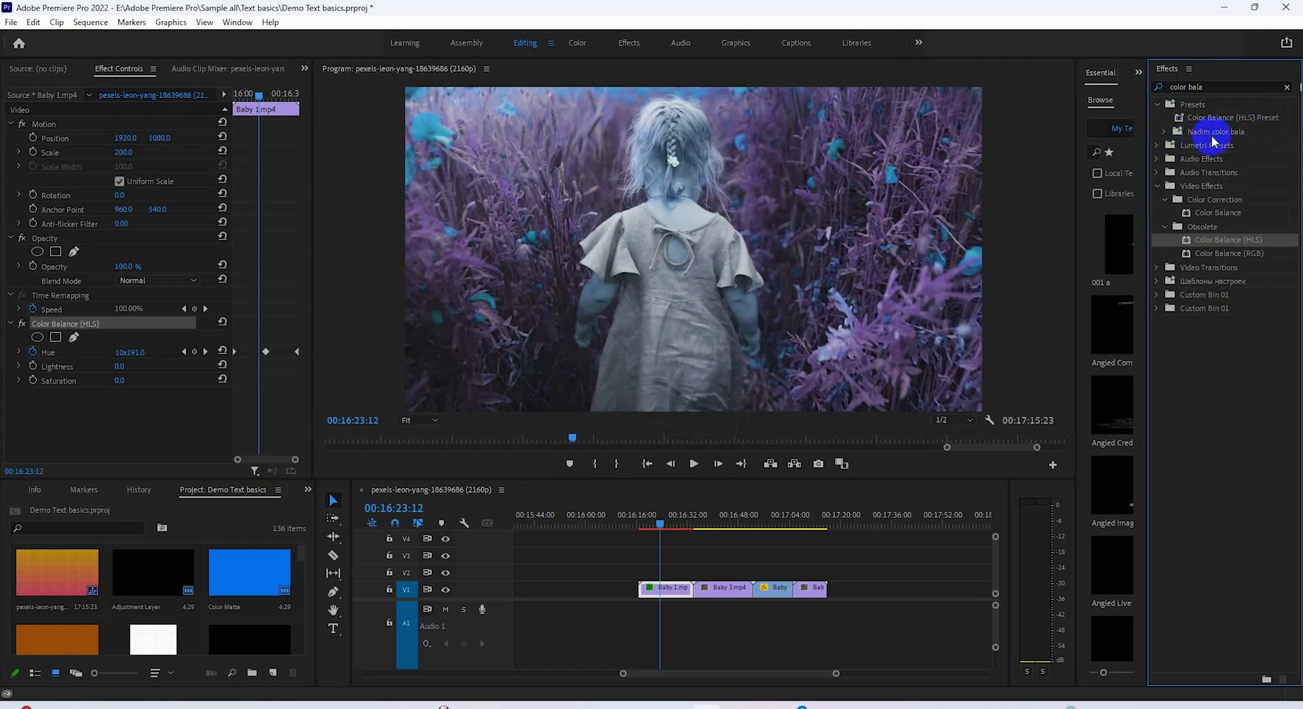
click(1166, 132)
click(1211, 119)
click(1214, 132)
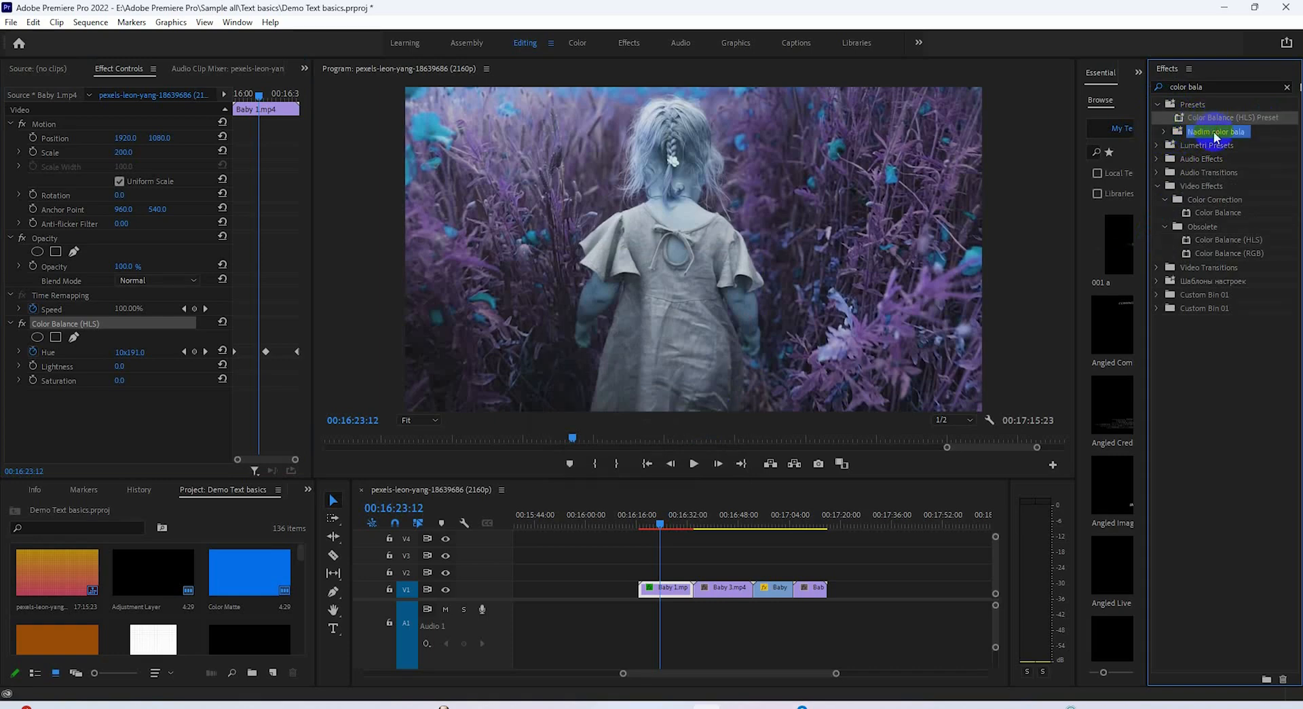
drag(1216, 136, 1214, 134)
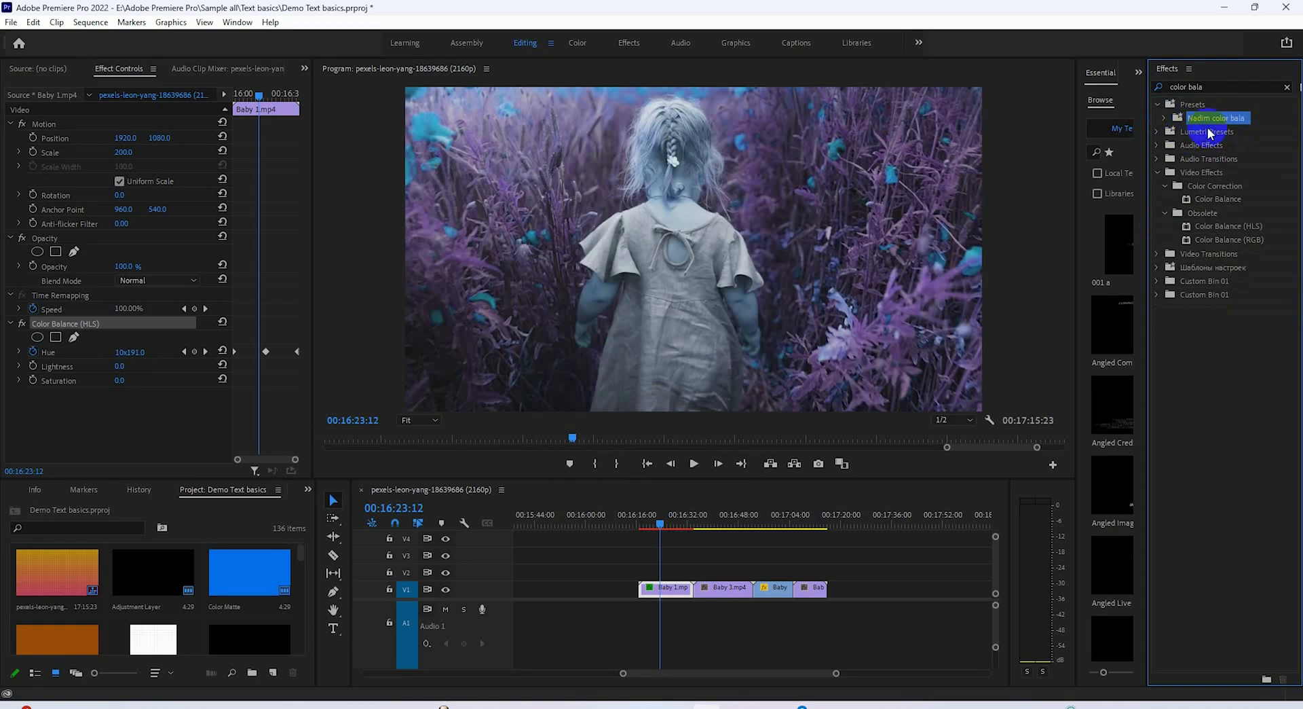
click(1164, 119)
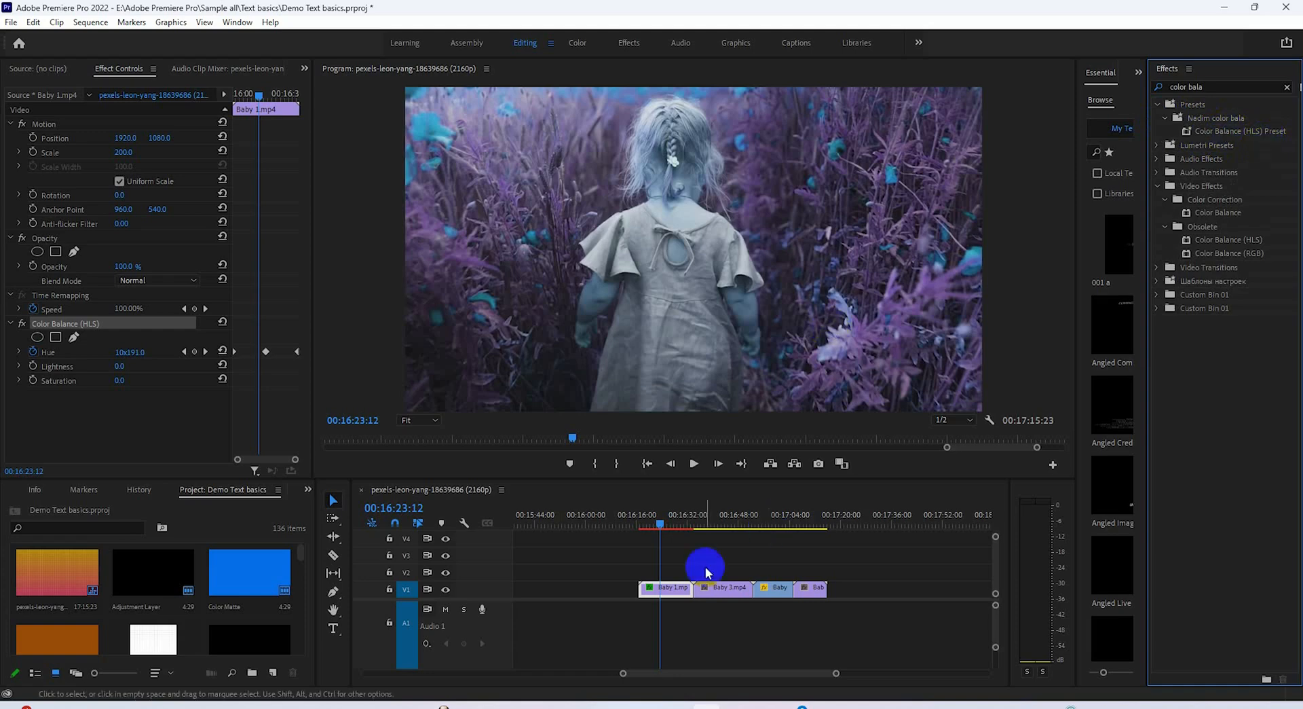
Apply Color Balance (HLS) Preset to the Baby 3.mp4 and Baby 8.mp4 clips and preview the effect
drag(661, 524, 719, 537)
drag(1213, 130, 731, 596)
drag(719, 526, 803, 543)
drag(1204, 136, 812, 588)
key(space)
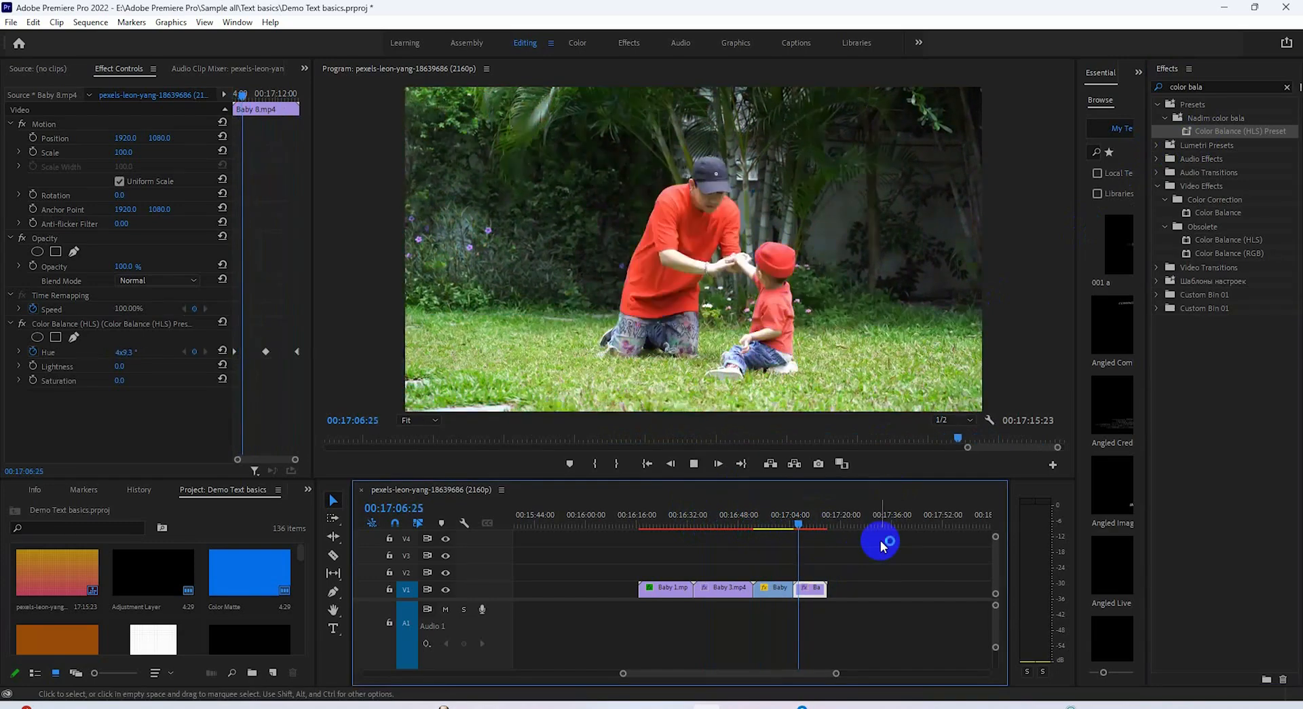
key(space)
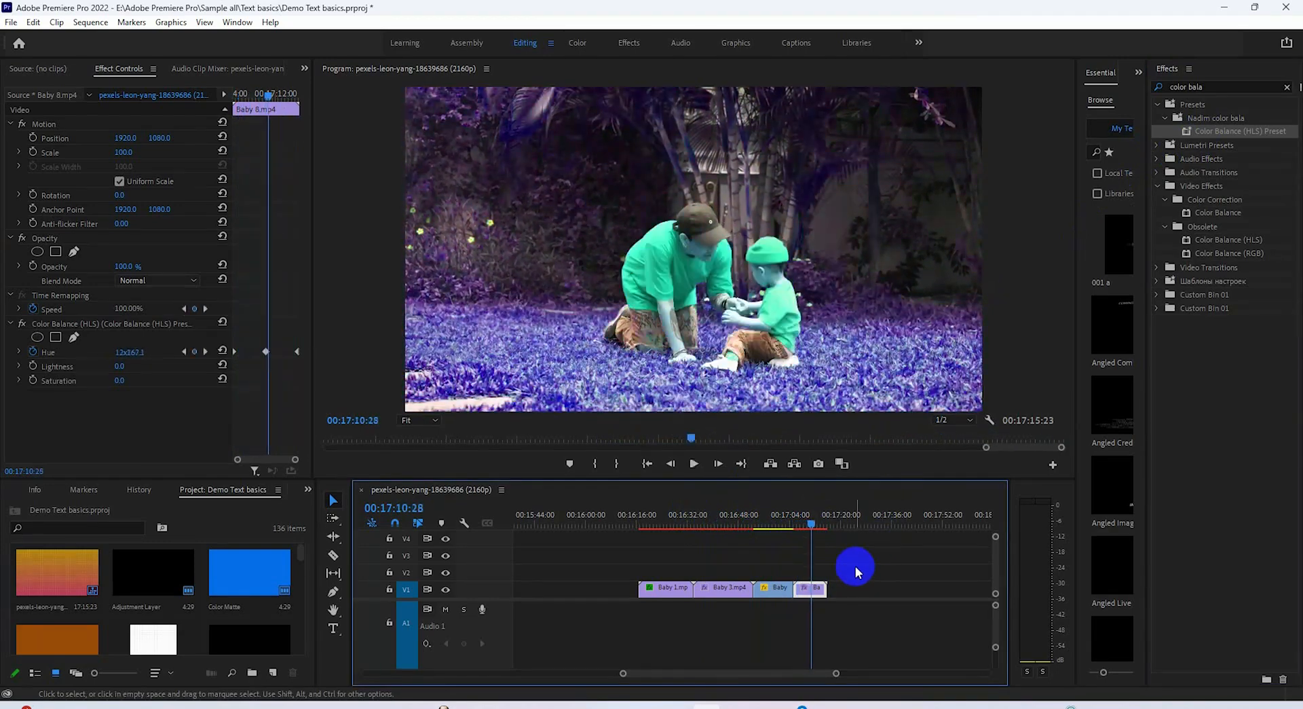
Save Baby 1.mp4's Color Balance effect as a second preset named "Color Balance (HLS) 2" with the Anchor to In Point type
click(664, 526)
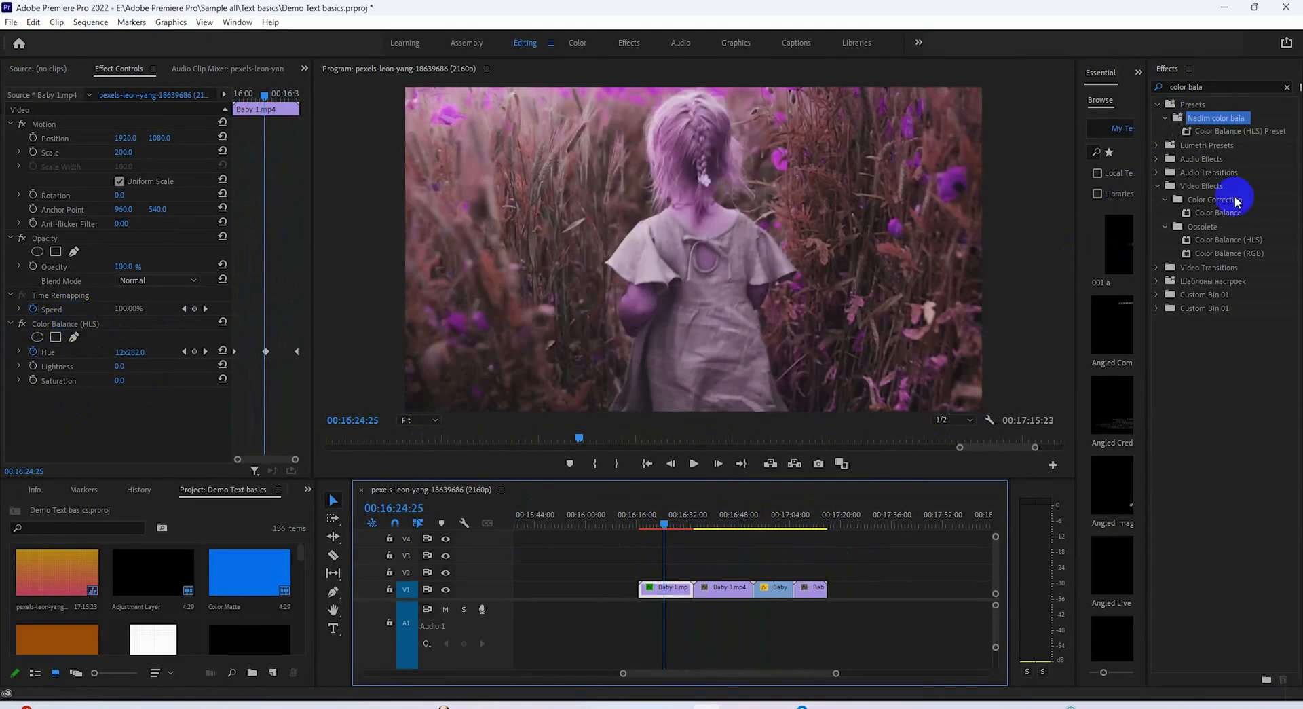
right_click(79, 326)
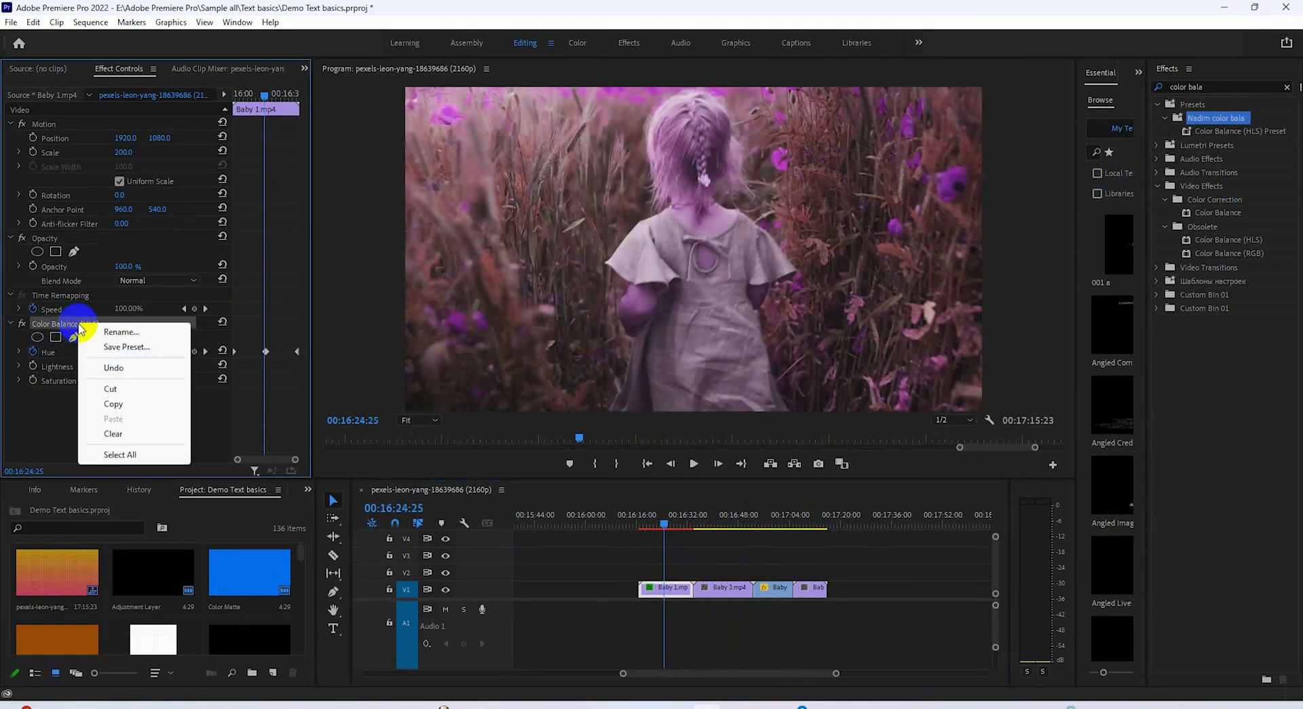
click(122, 347)
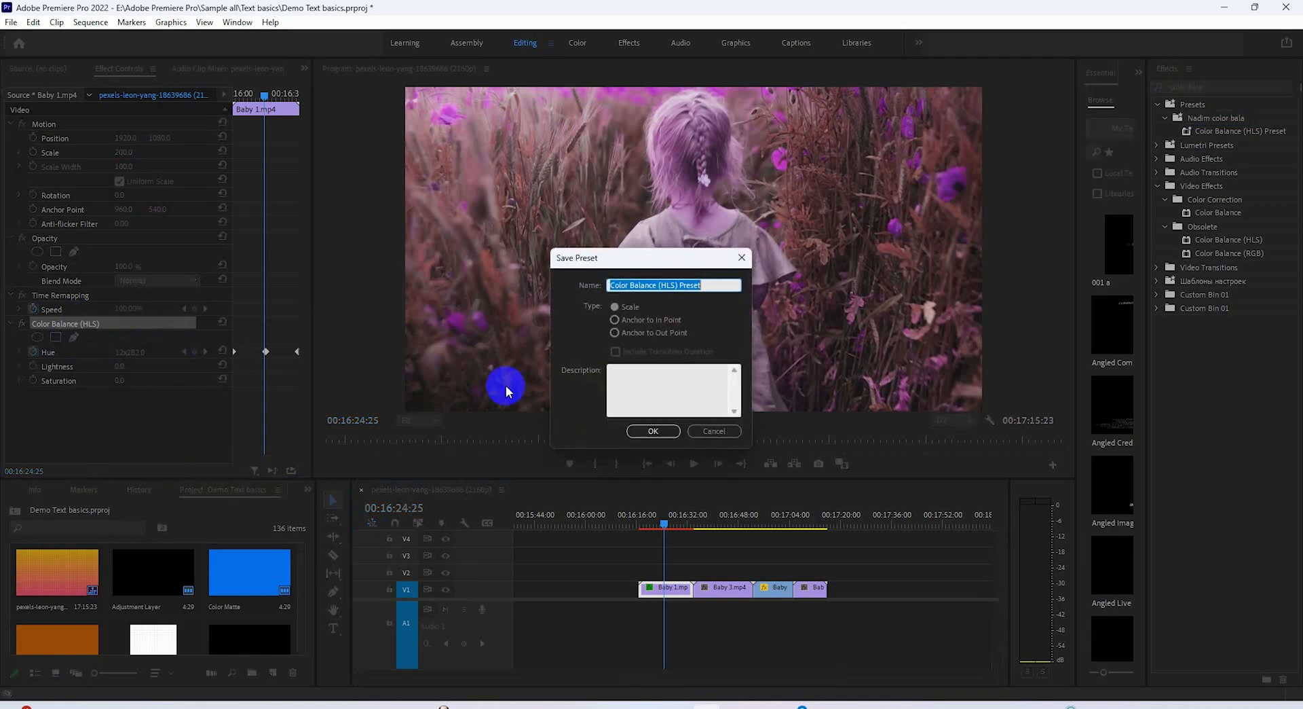
click(619, 322)
click(653, 432)
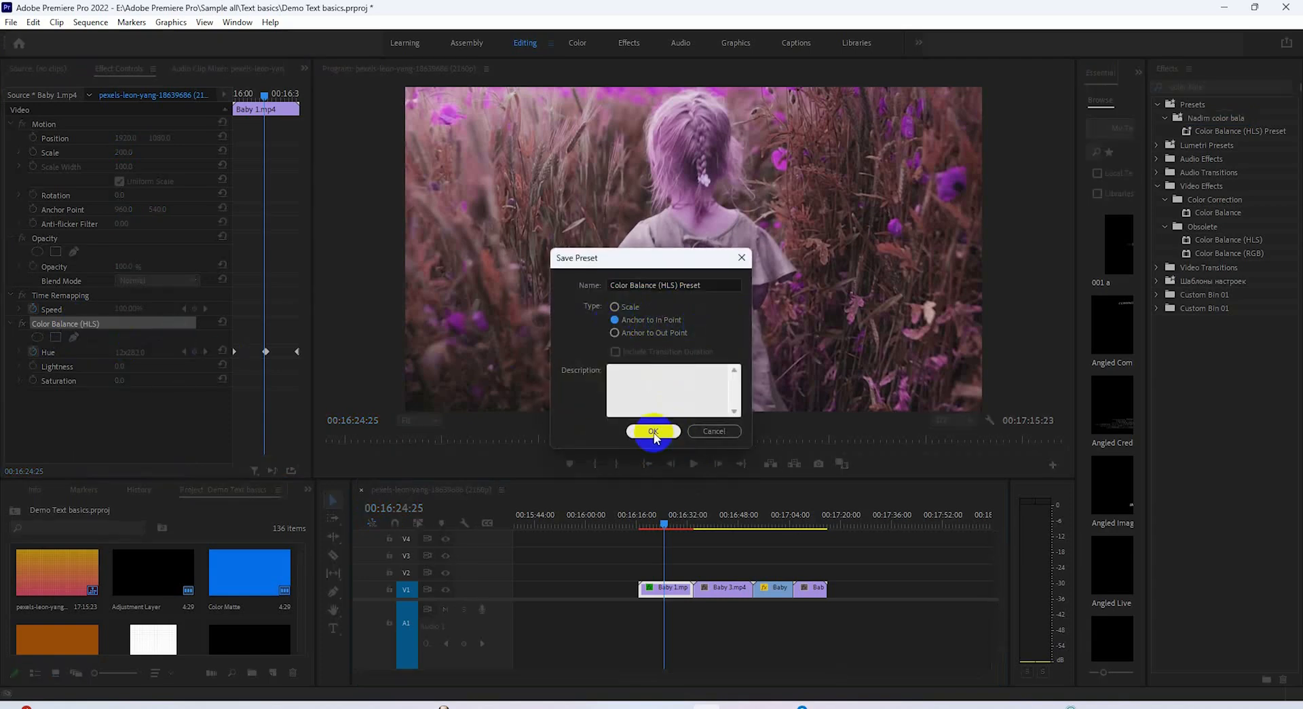
click(699, 286)
double_click(700, 286)
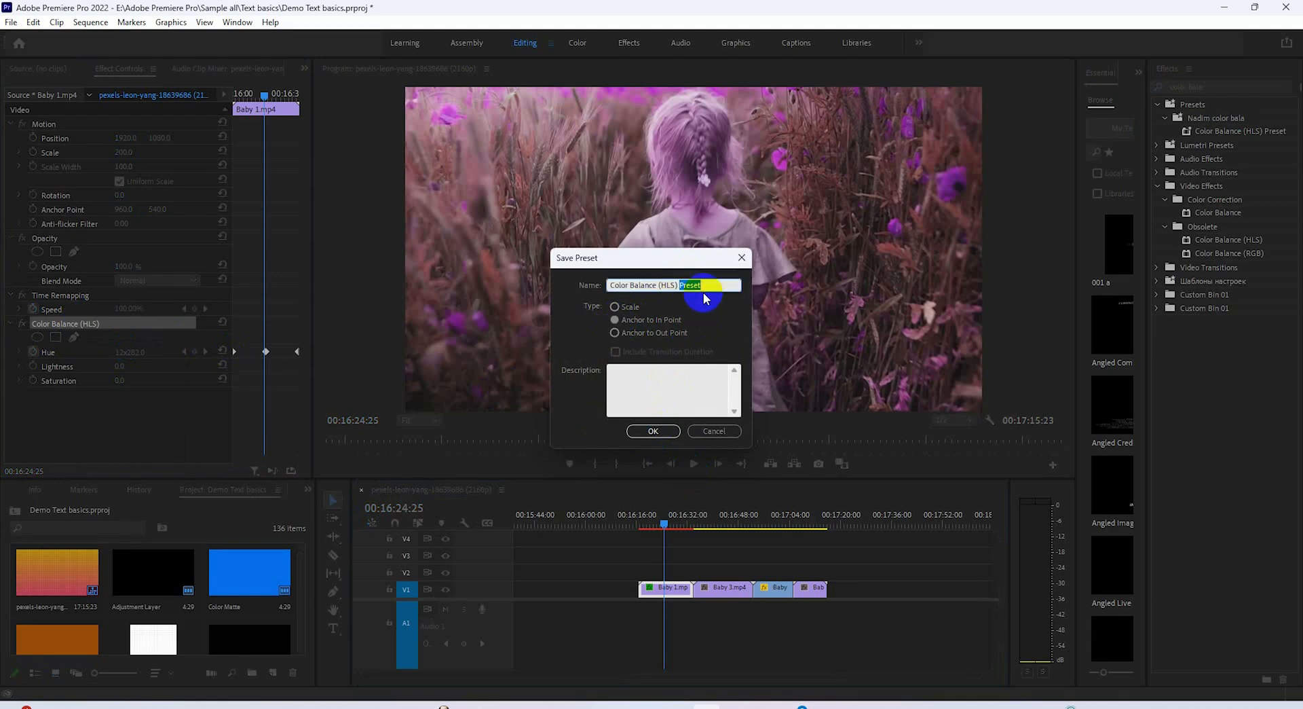
text(2)
click(653, 431)
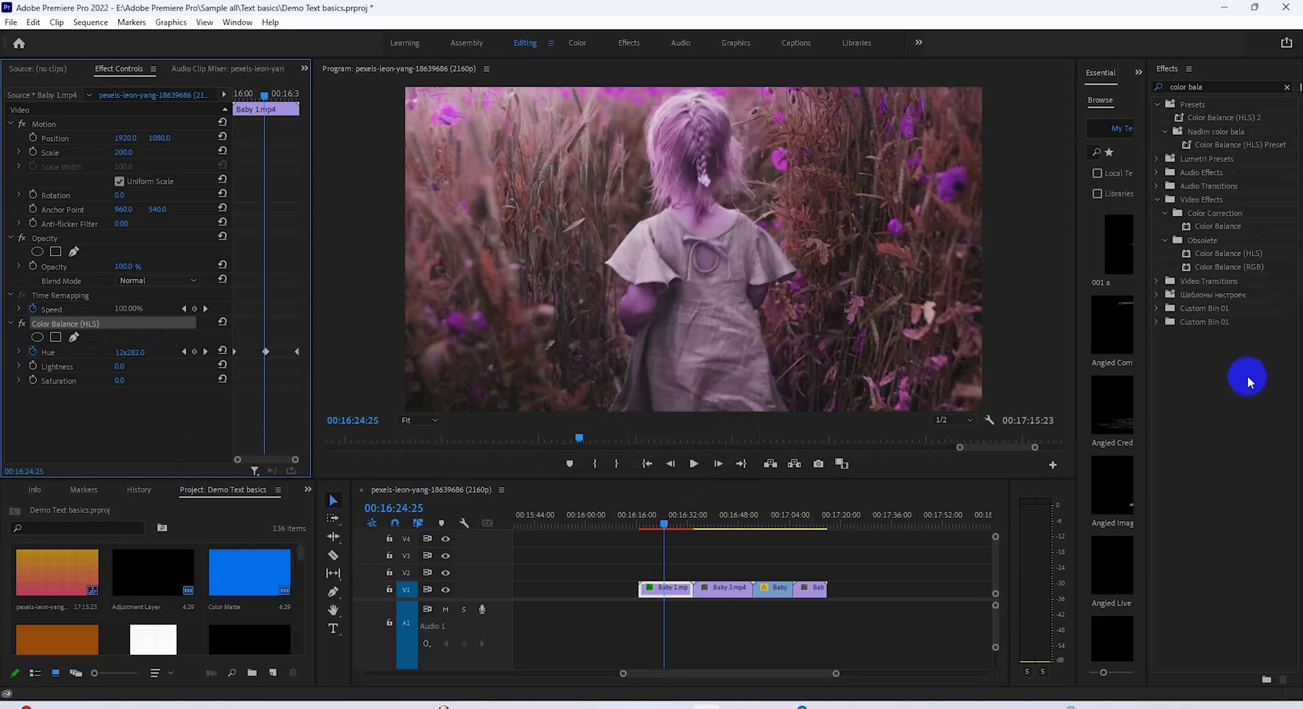
Move the Color Balance (HLS) 2 preset into the custom bin and apply it to Baby 3.mp4, checking its Hue keyframes up to the clip's end
click(1224, 134)
drag(1223, 145, 732, 589)
click(730, 568)
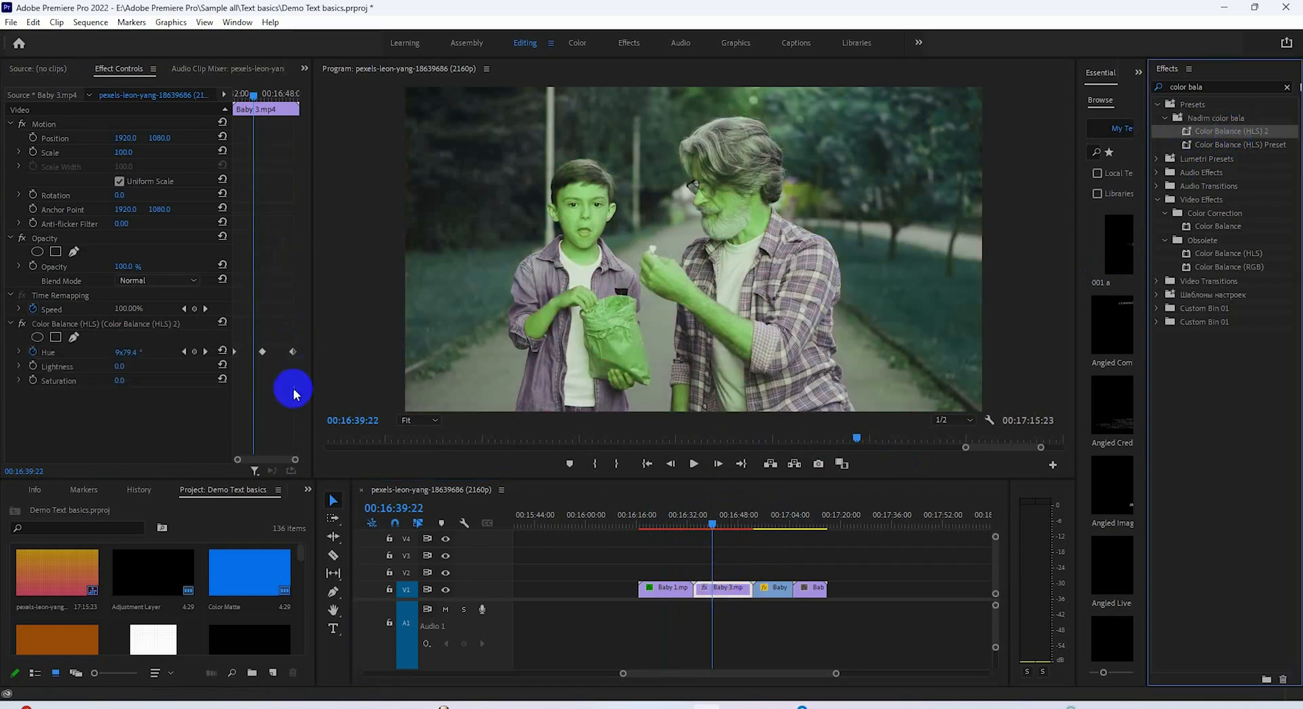
click(257, 92)
drag(256, 92, 294, 114)
drag(758, 523, 762, 528)
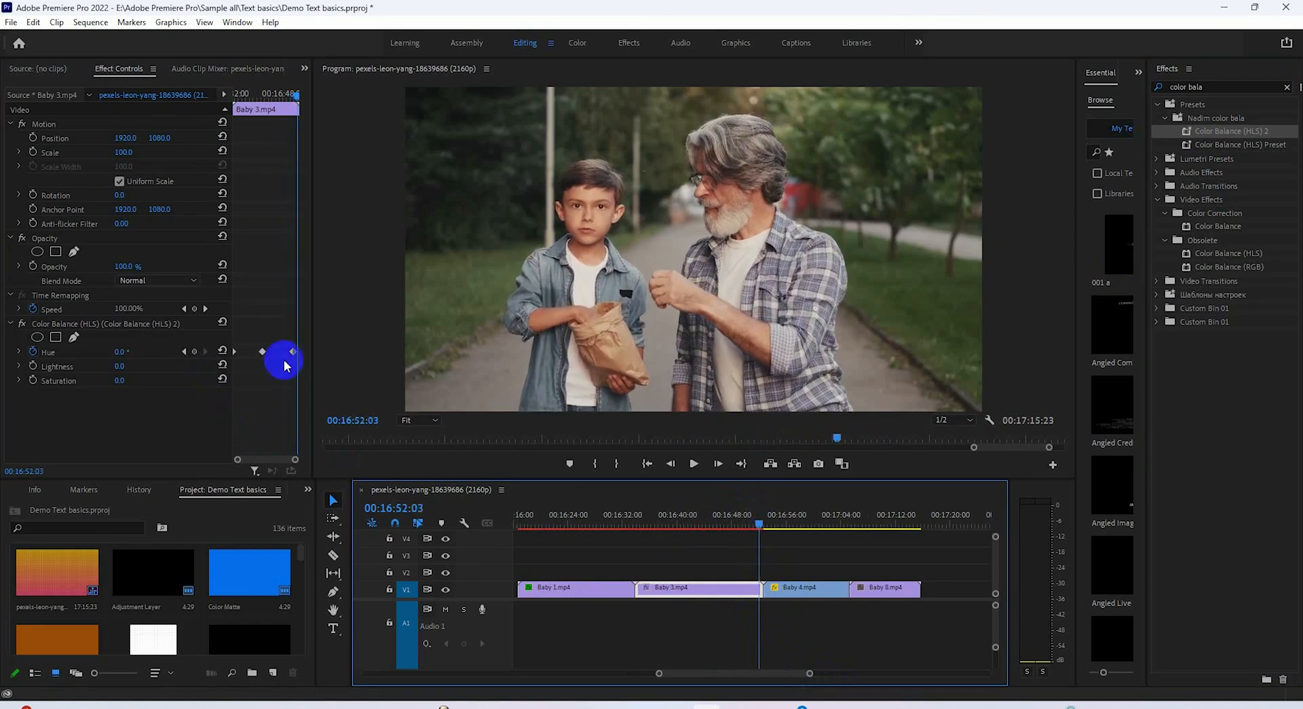
Return to Baby 1.mp4 and move its middle Hue keyframe closer to the start of the clip
drag(757, 525, 757, 535)
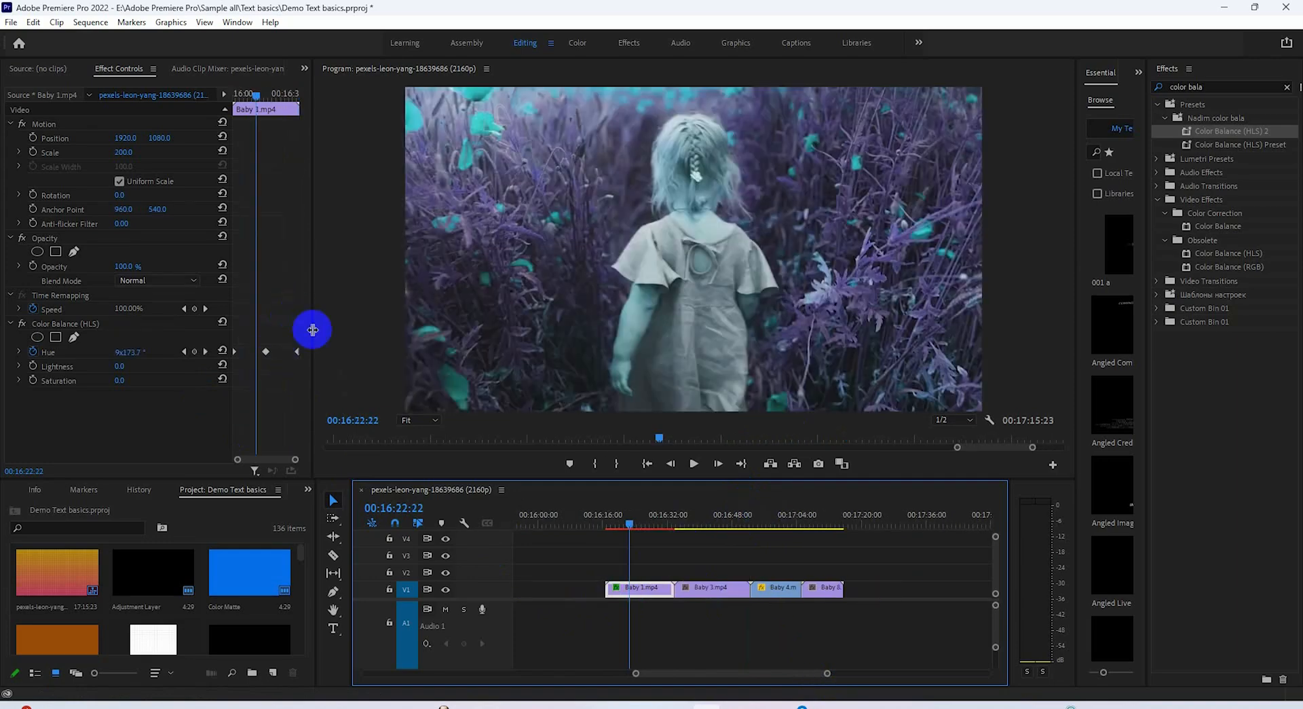
drag(308, 328, 276, 358)
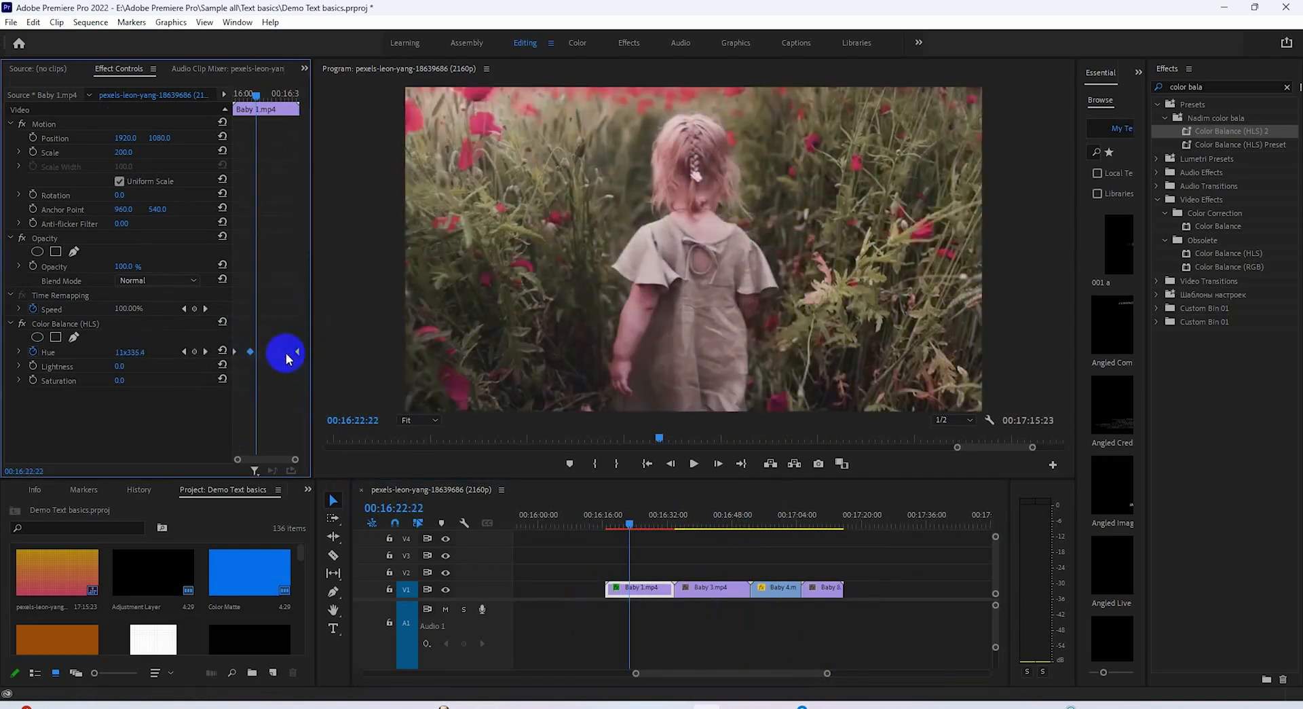